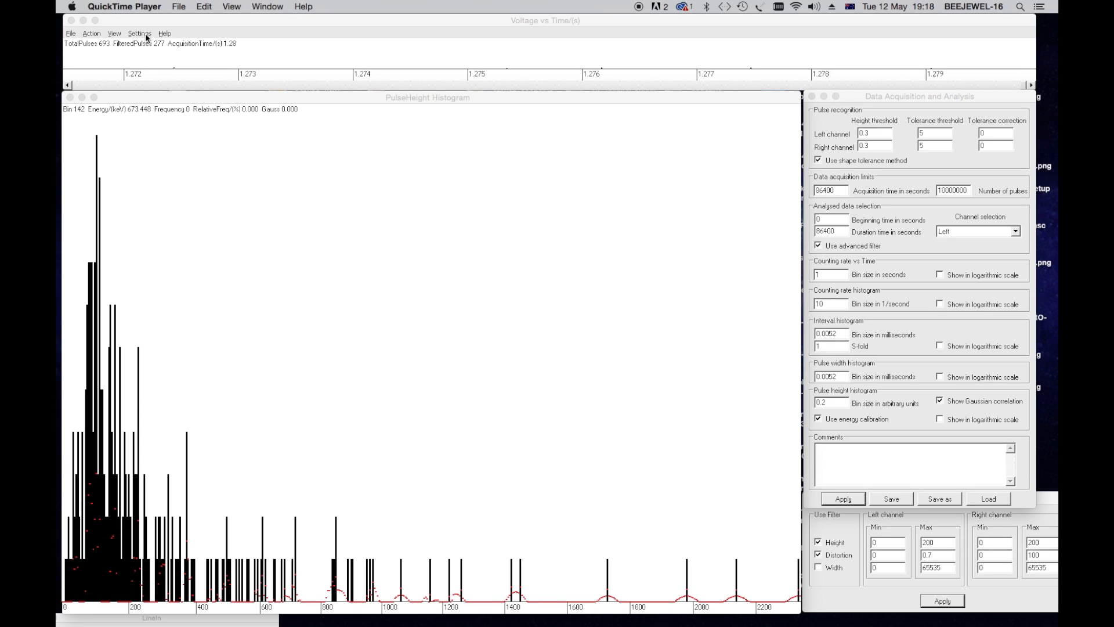
Step: Run a pulse shape acquisition, stop it, and accept the acquired pulse shape values for both channels
{"action": "left_click", "coordinate": [94, 38]}
{"action": "left_click", "coordinate": [95, 36]}
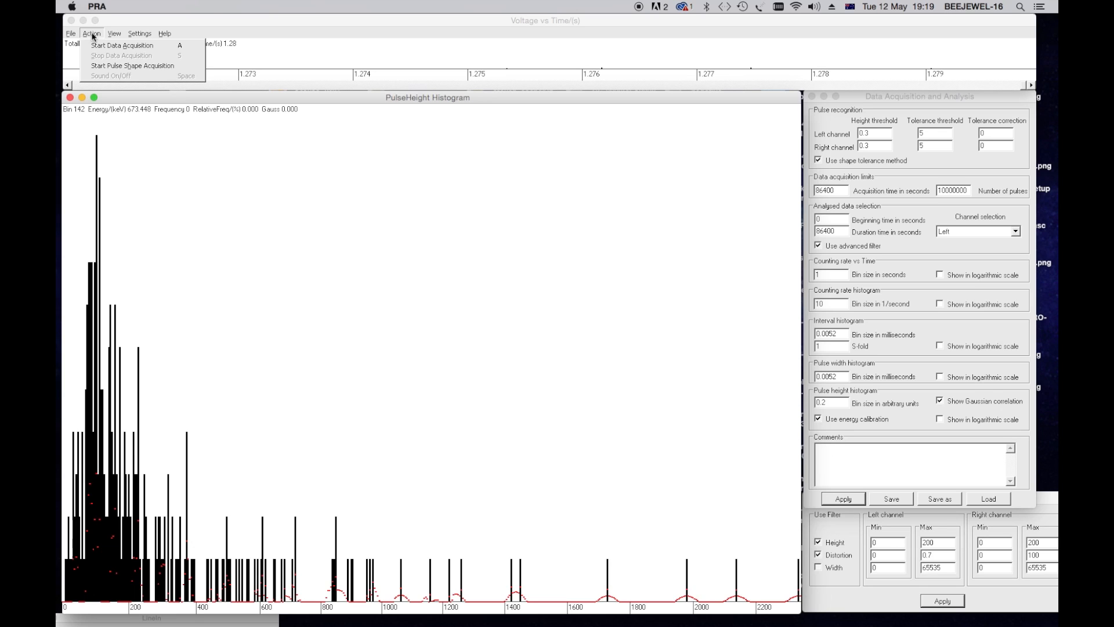
{"action": "left_click", "coordinate": [109, 67]}
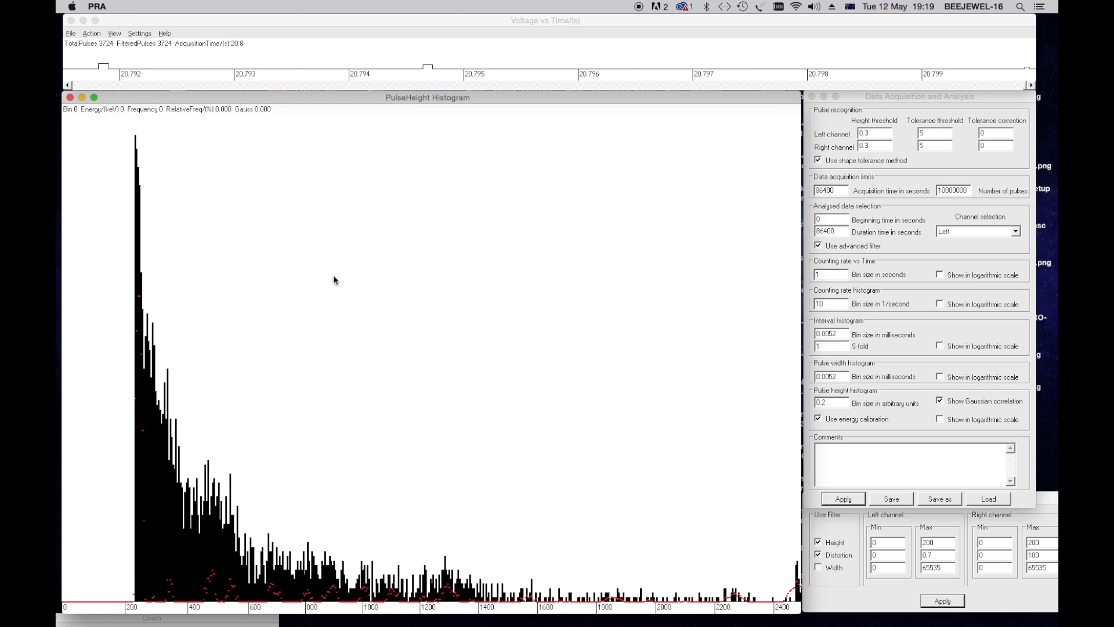
{"action": "left_click", "coordinate": [92, 33]}
{"action": "left_click", "coordinate": [112, 55]}
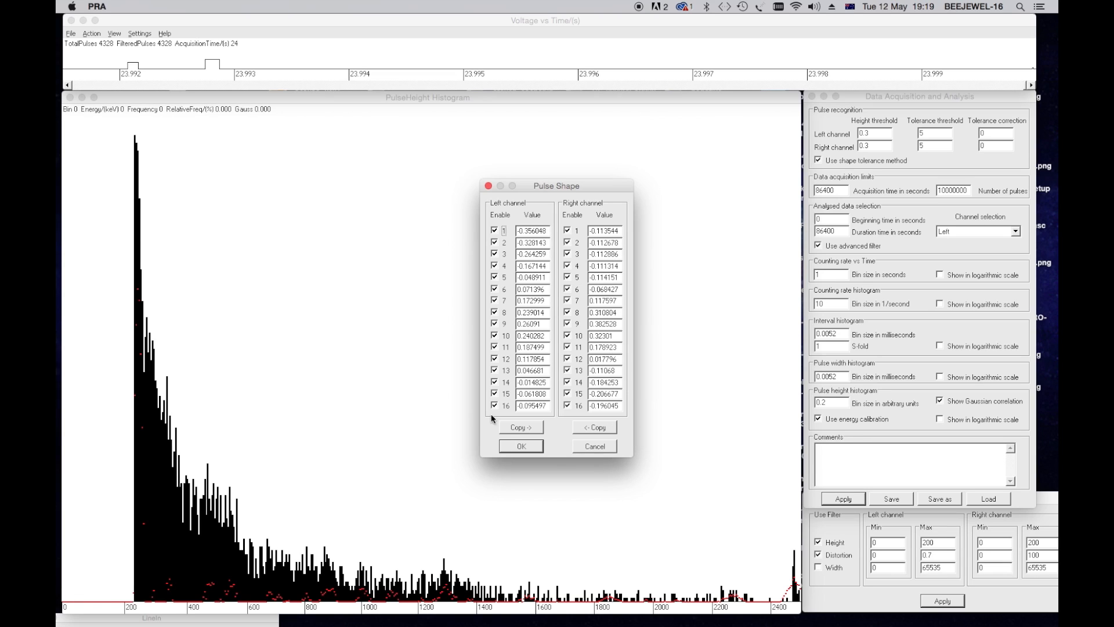
{"action": "left_click", "coordinate": [528, 448]}
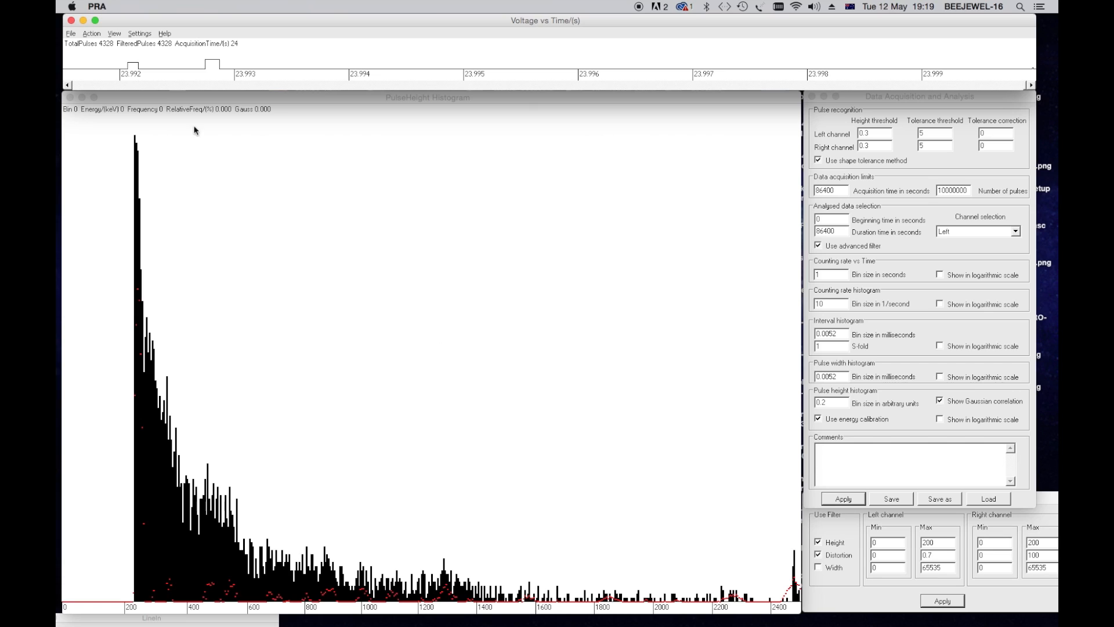
Step: Run a data acquisition briefly, stop it, and restart it to collect a fresh pulse height histogram
{"action": "left_click", "coordinate": [91, 33]}
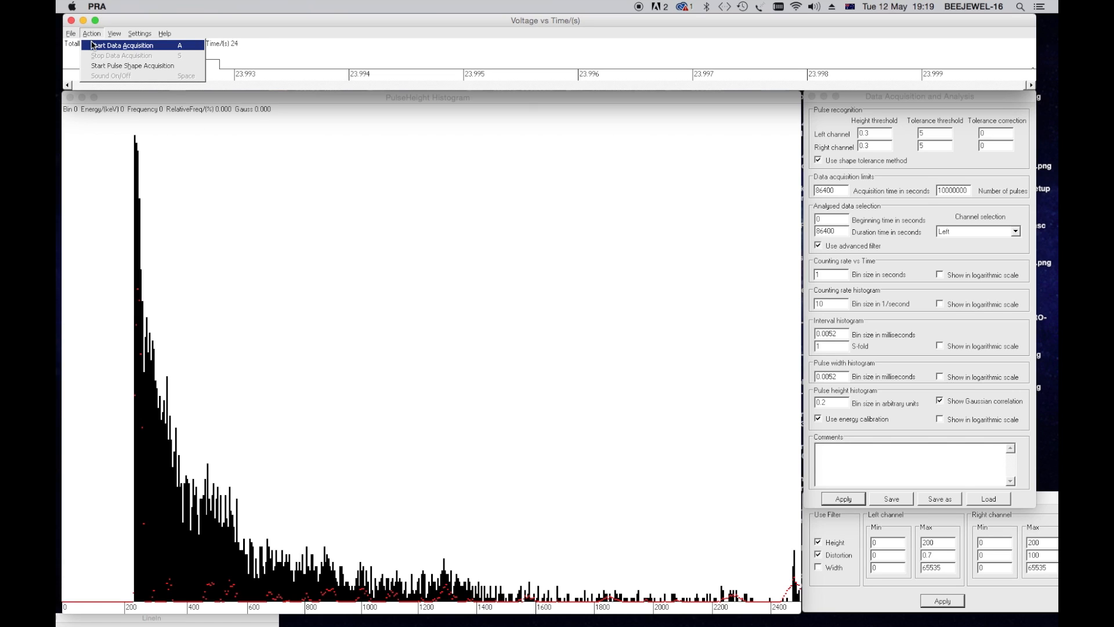
{"action": "left_click", "coordinate": [93, 45]}
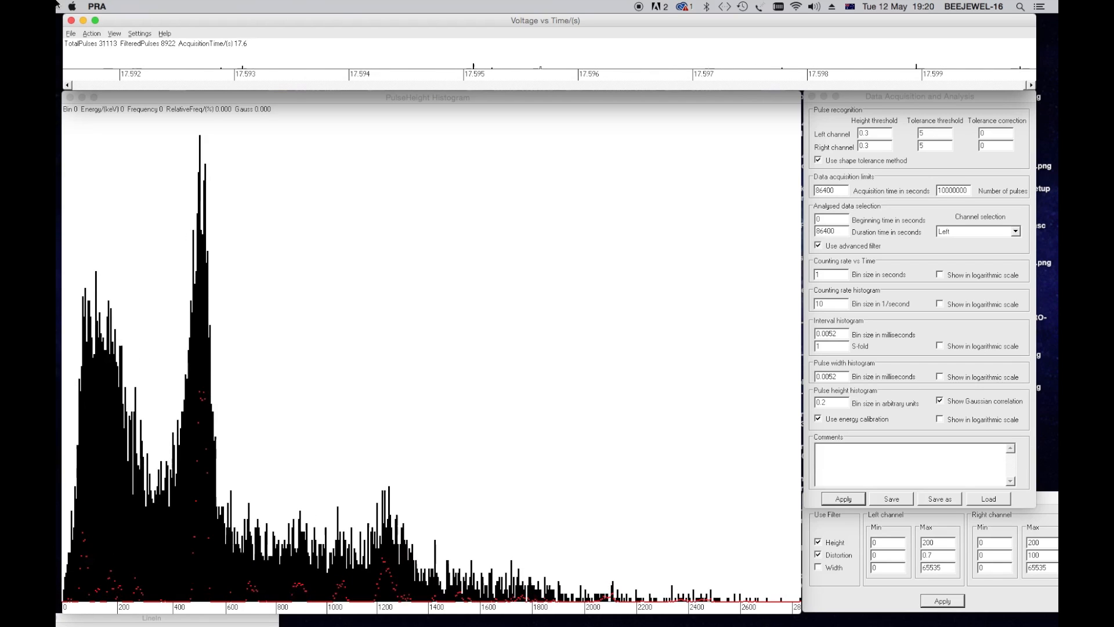
{"action": "left_click", "coordinate": [97, 35]}
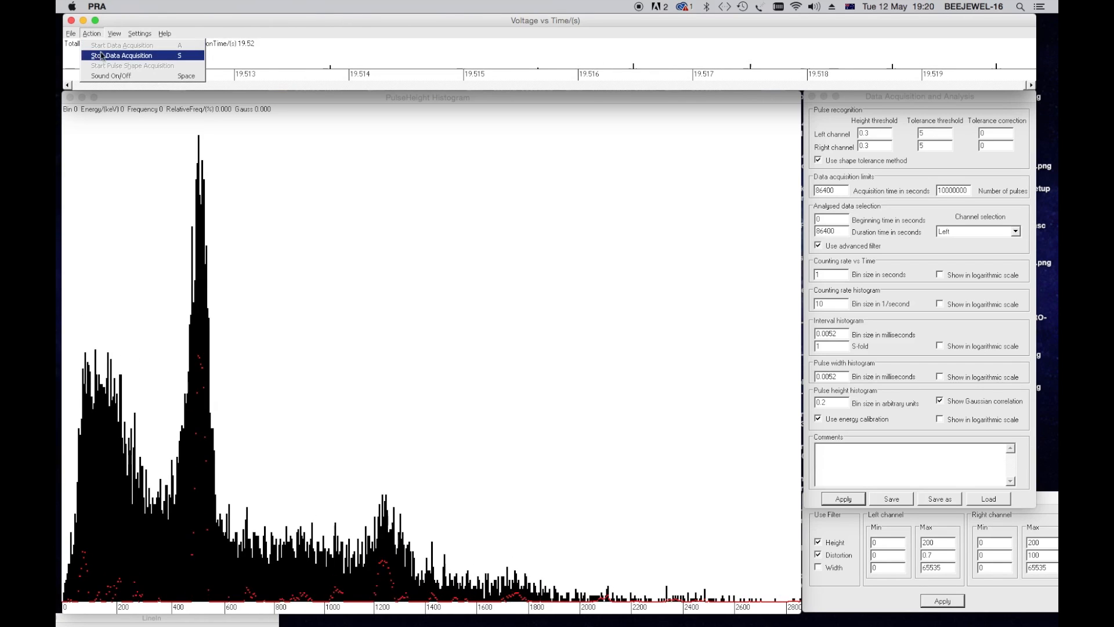
{"action": "left_click", "coordinate": [98, 34]}
{"action": "left_click", "coordinate": [92, 34]}
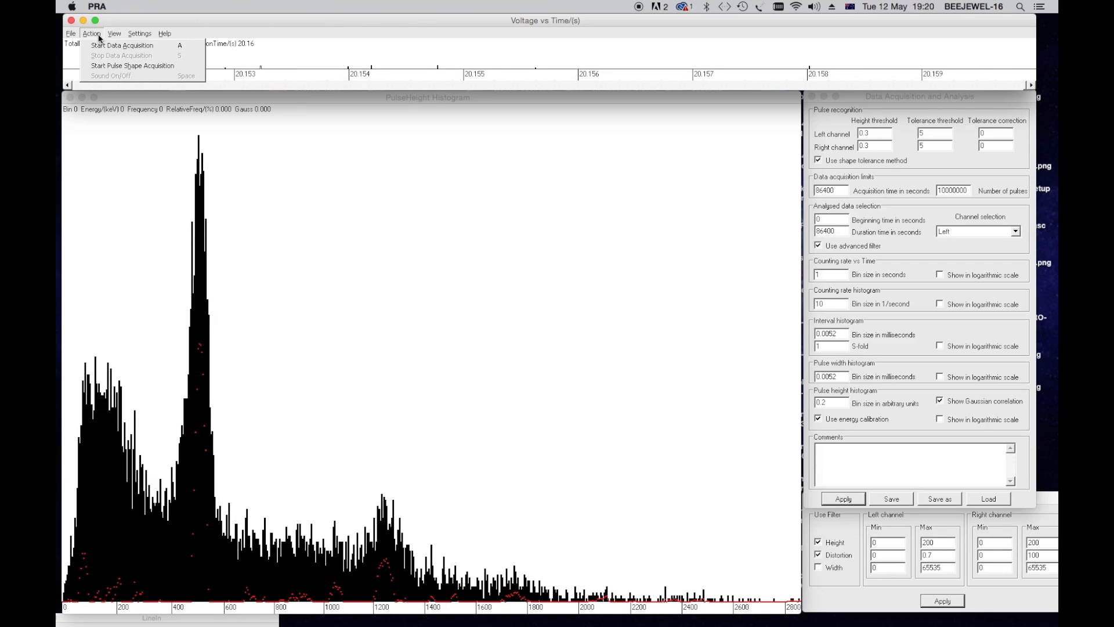
{"action": "left_click", "coordinate": [96, 46]}
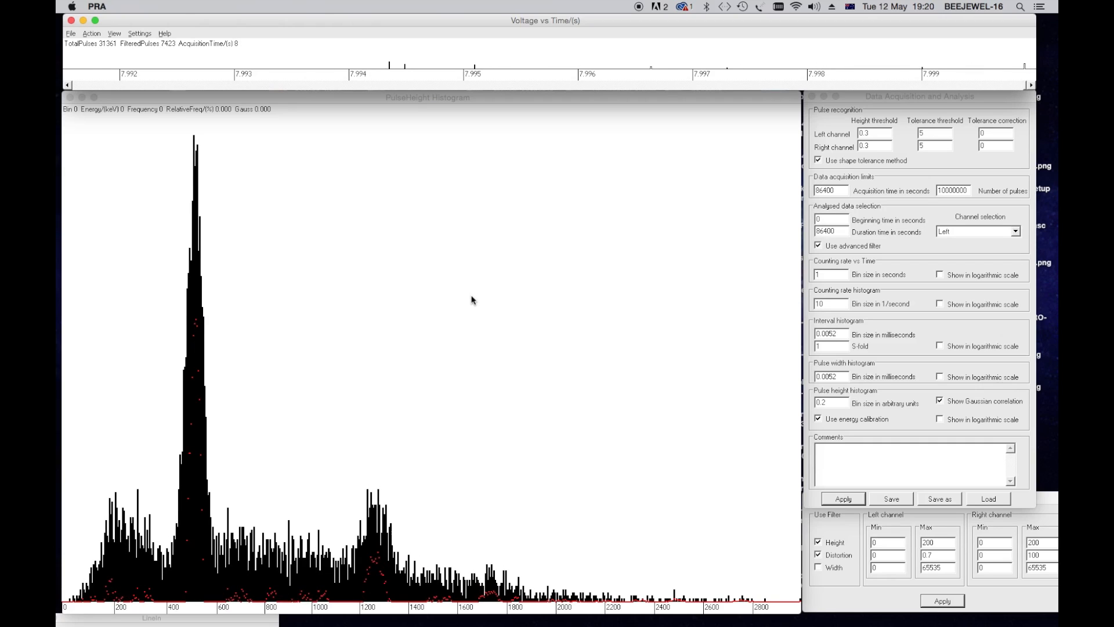
{"action": "left_click", "coordinate": [139, 33]}
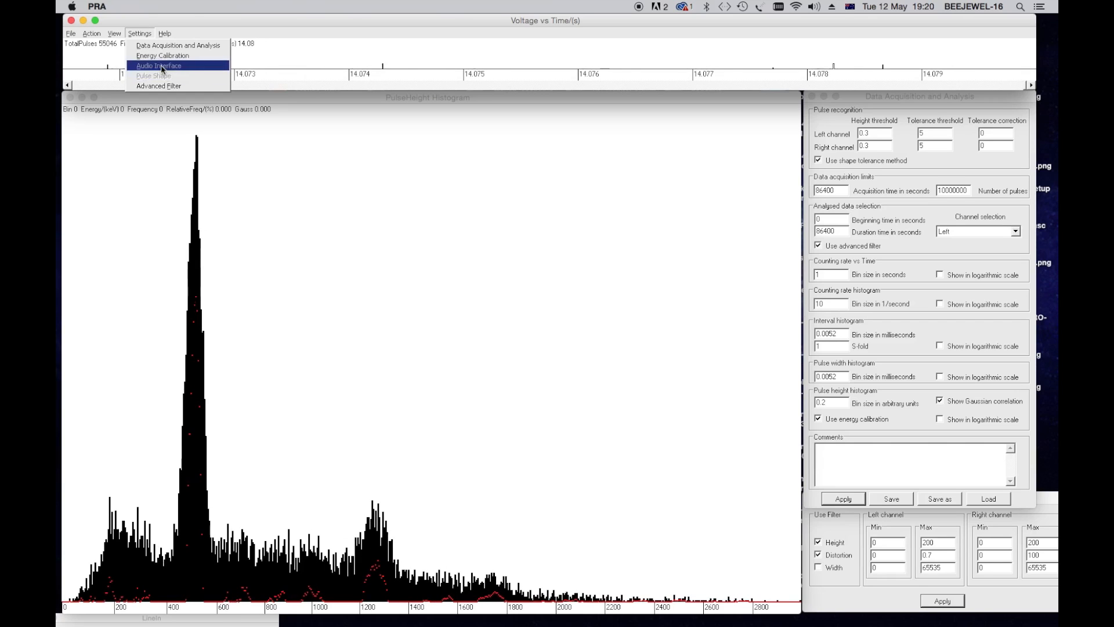
{"action": "left_click", "coordinate": [148, 35]}
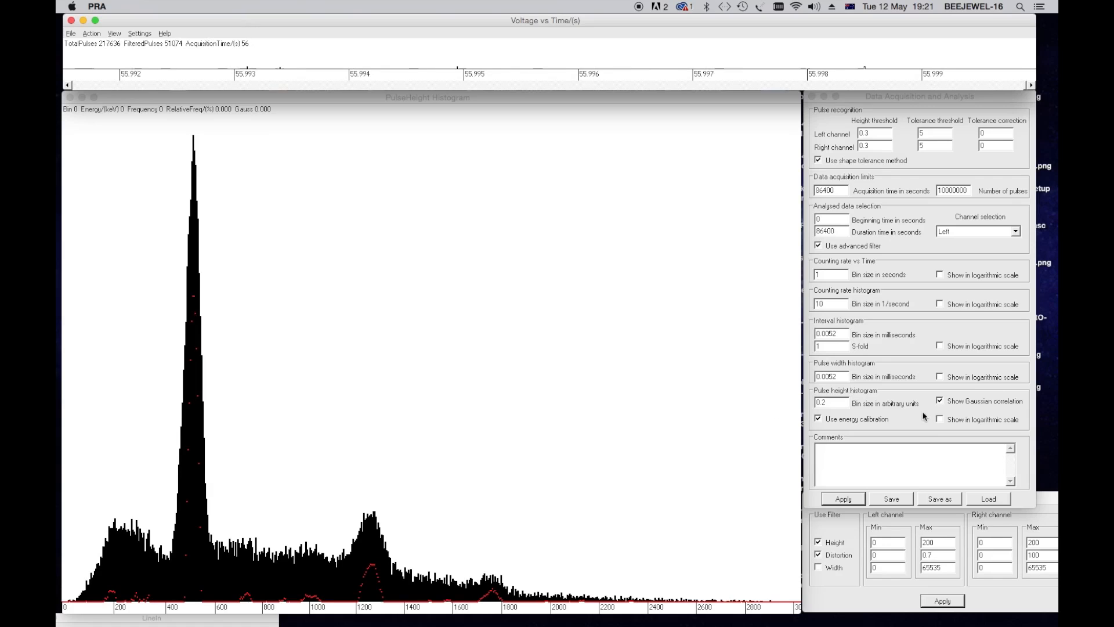
Step: Apply a logarithmic scale to the pulse height histogram
{"action": "left_click", "coordinate": [940, 419]}
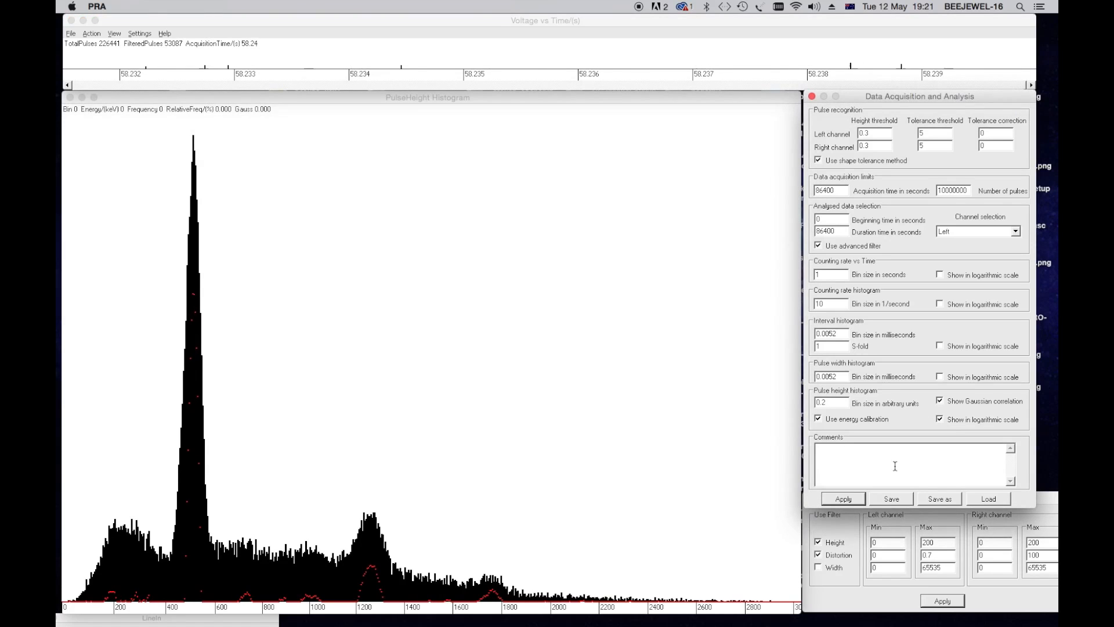
{"action": "left_click", "coordinate": [844, 499]}
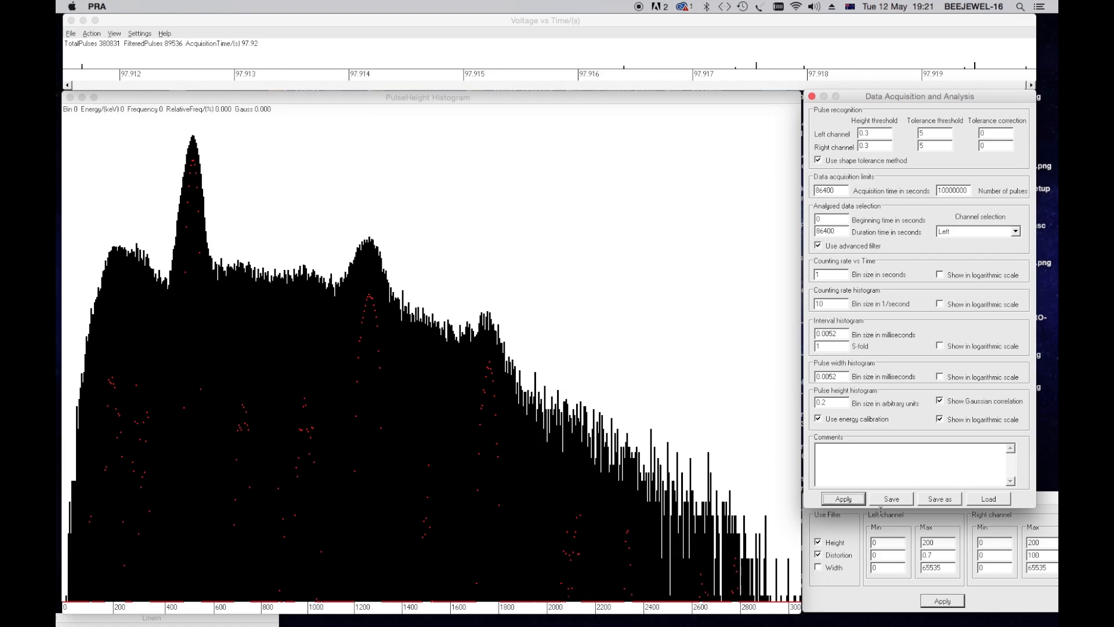
Step: Set the left channel's maximum distortion in the advanced pulse filter to 10 and apply it
{"action": "left_click", "coordinate": [896, 524]}
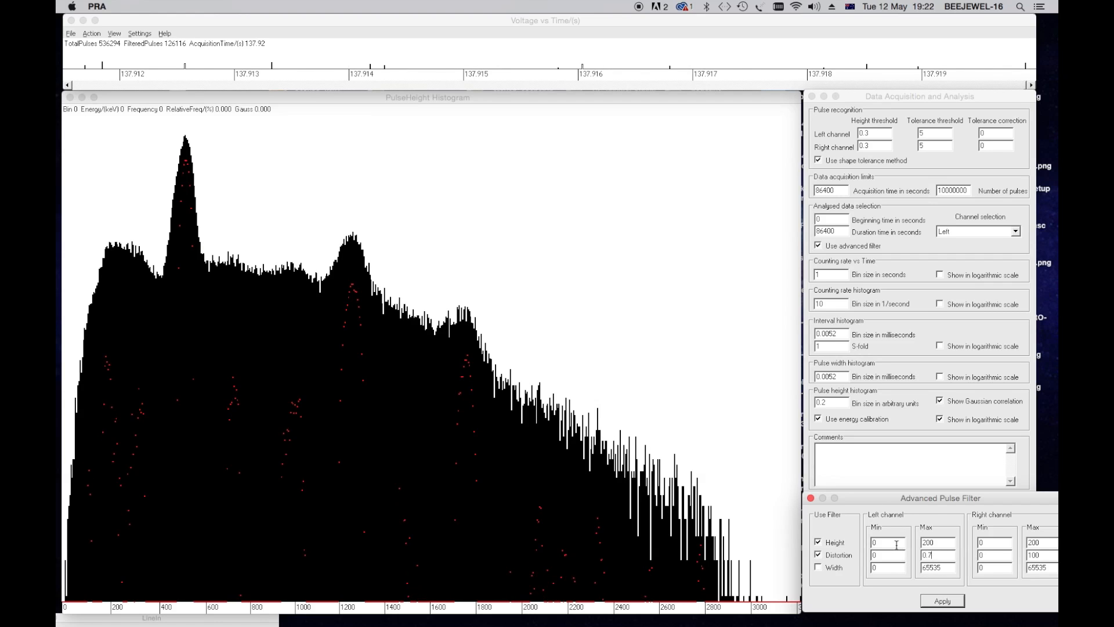
{"action": "double_click", "coordinate": [938, 556]}
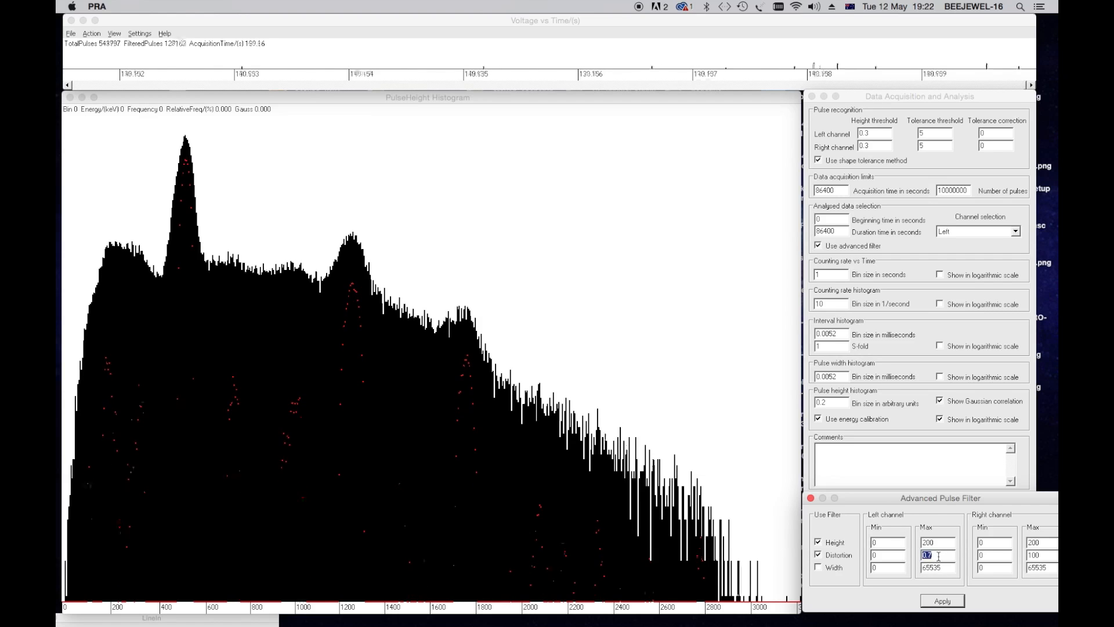
{"action": "type", "text": "10"}
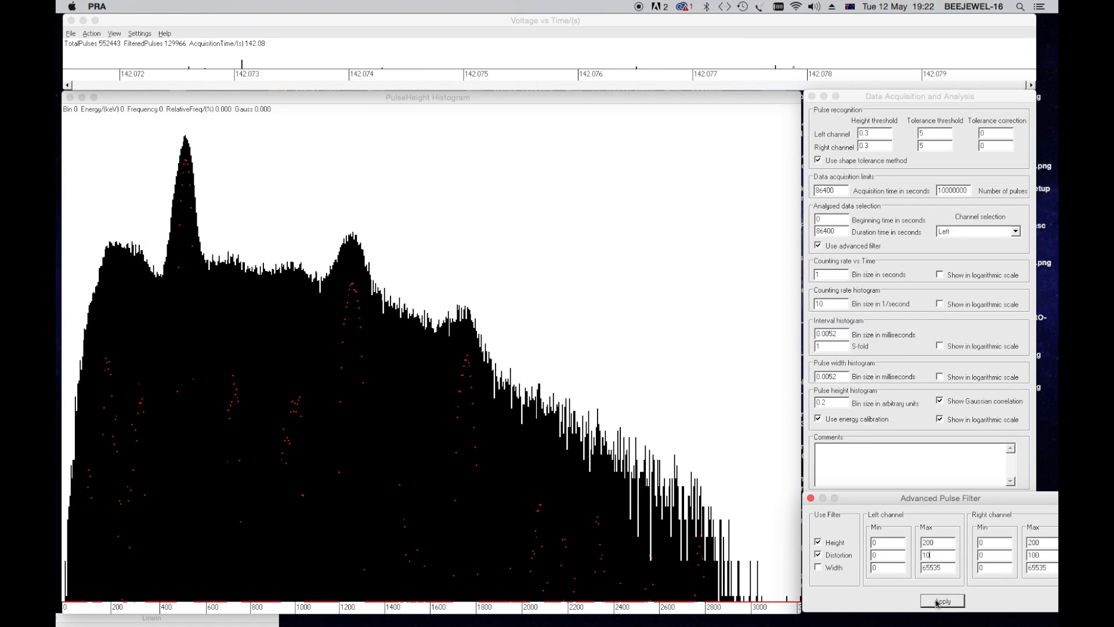
{"action": "left_click", "coordinate": [939, 602]}
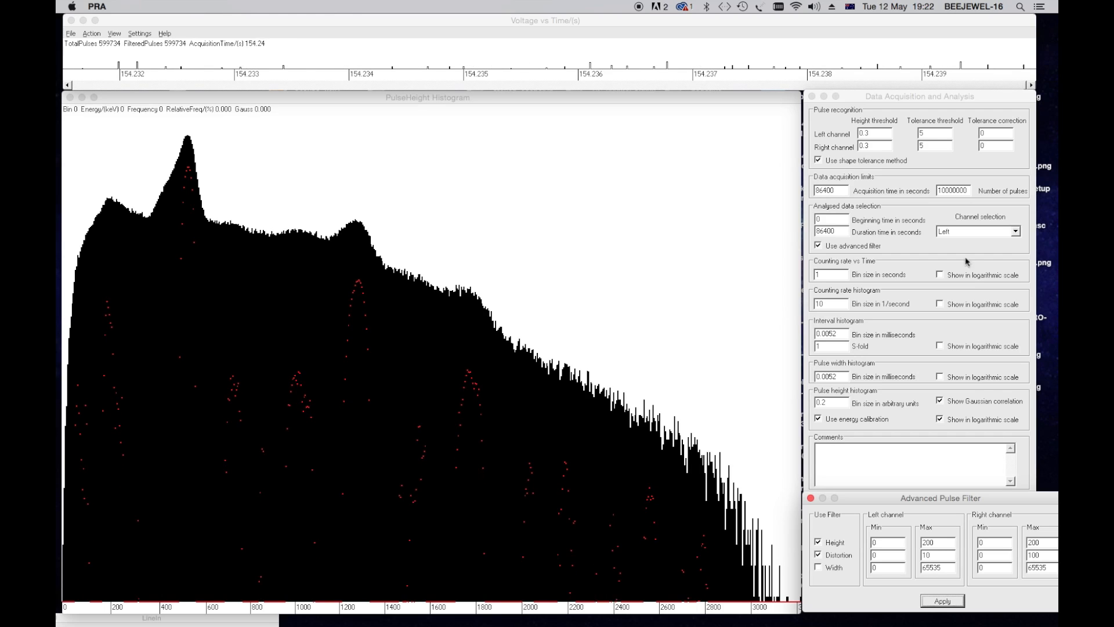
Step: Restore the left channel's maximum distortion in the advanced pulse filter to 0.7 and apply it
{"action": "double_click", "coordinate": [937, 555]}
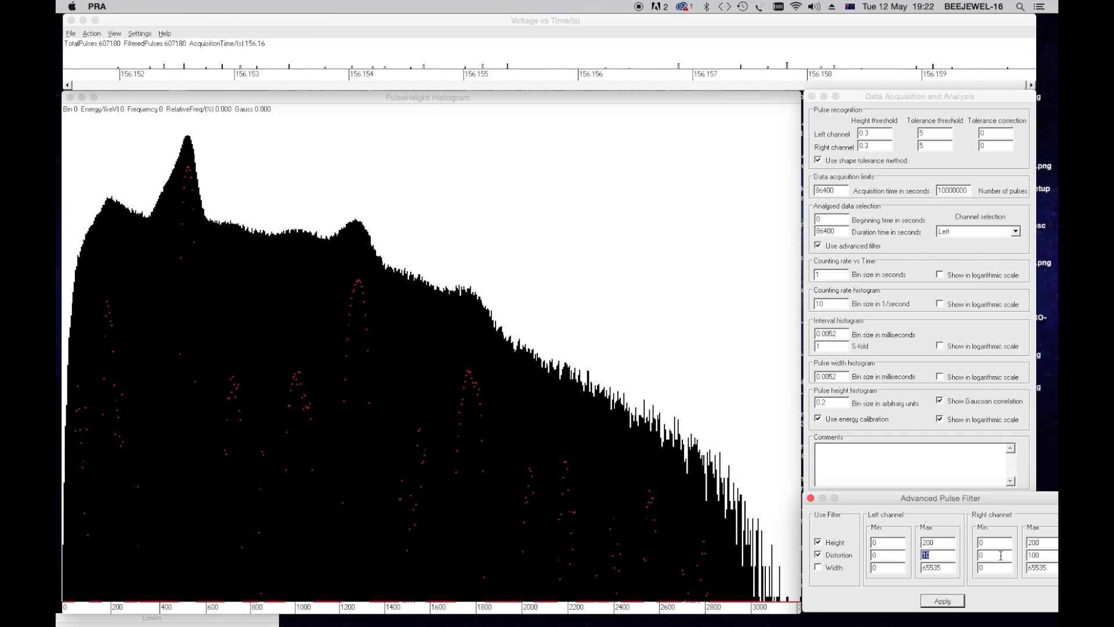
{"action": "type", "text": "0.7"}
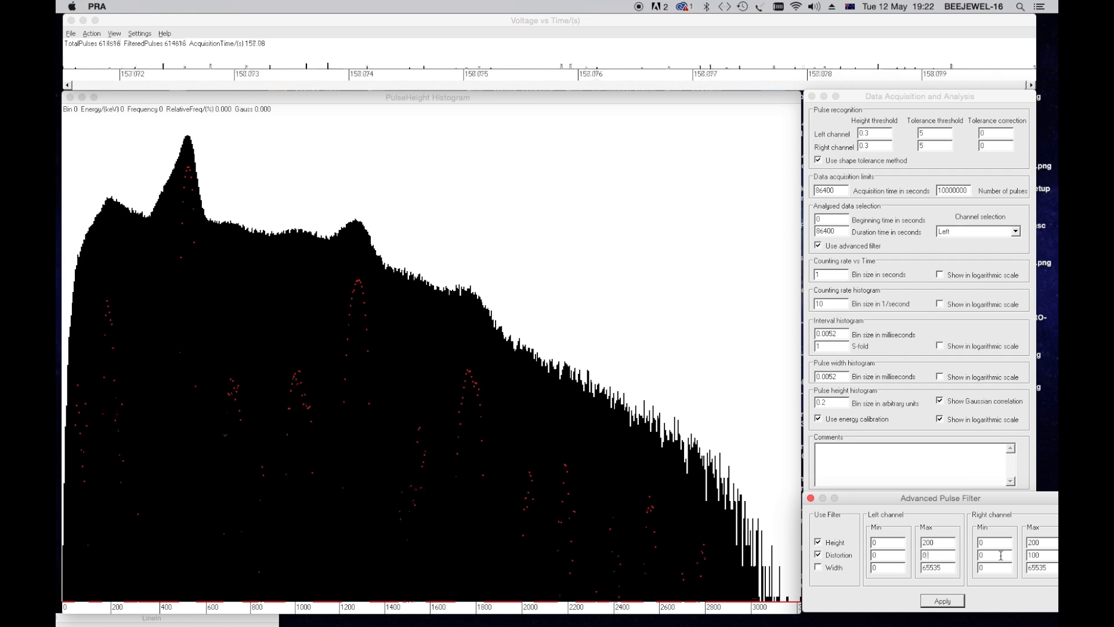
{"action": "left_click", "coordinate": [948, 601]}
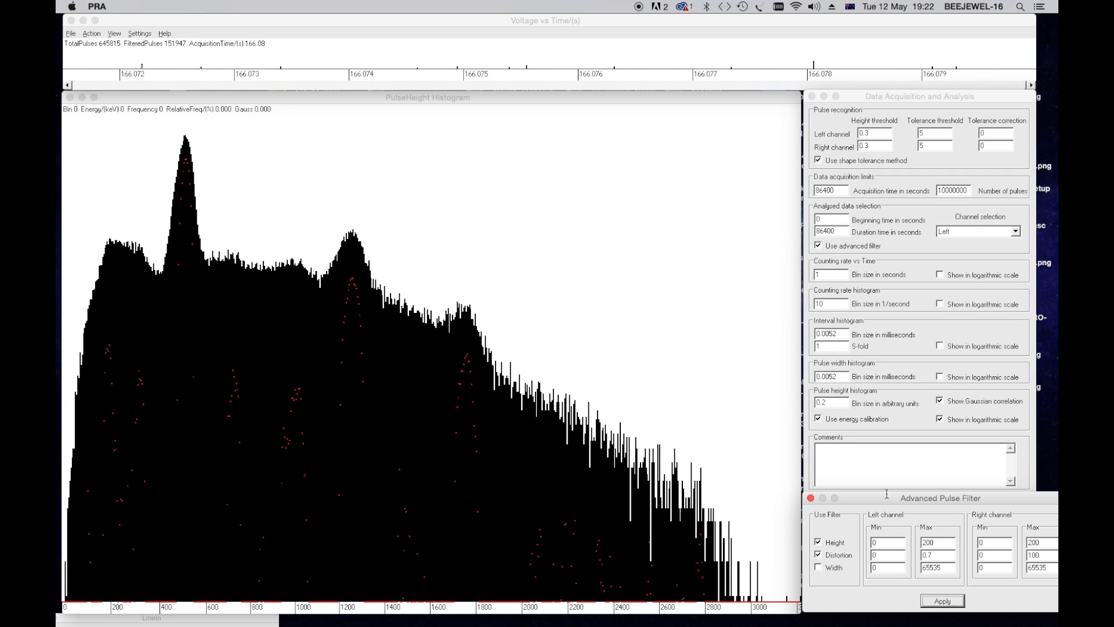
Step: Tighten the left channel's maximum distortion in the advanced pulse filter to 0.1 and apply it
{"action": "left_click", "coordinate": [943, 554]}
{"action": "type", "text": ".1"}
{"action": "left_click", "coordinate": [947, 600]}
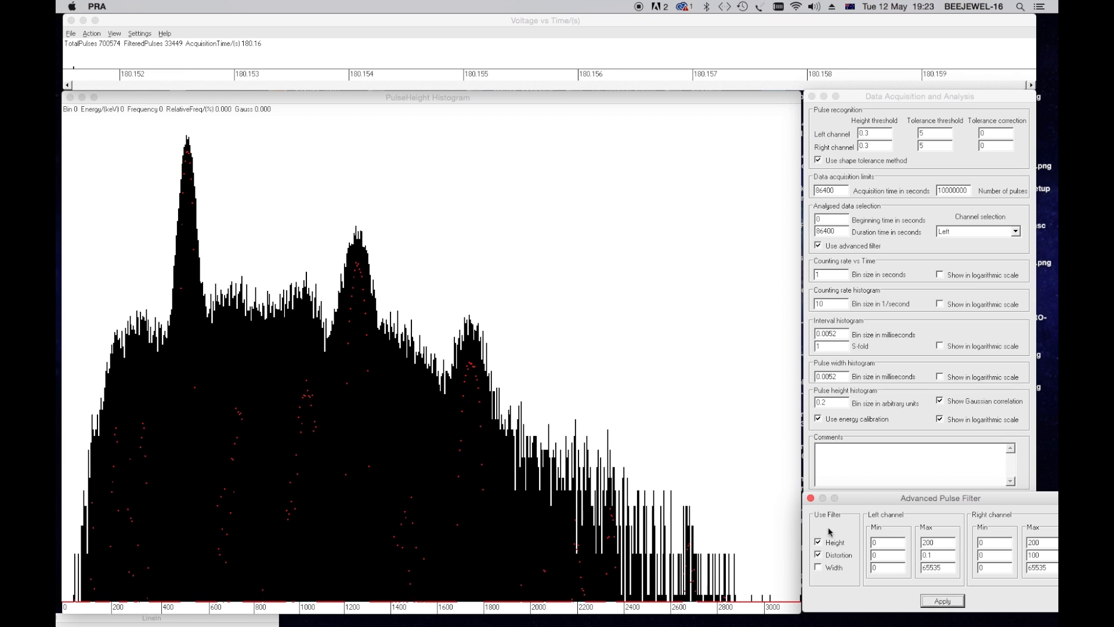
Step: Set the left channel's maximum distortion in the advanced pulse filter to 0.9 and apply it
{"action": "left_click", "coordinate": [940, 554]}
{"action": "key", "text": "BackSpace"}
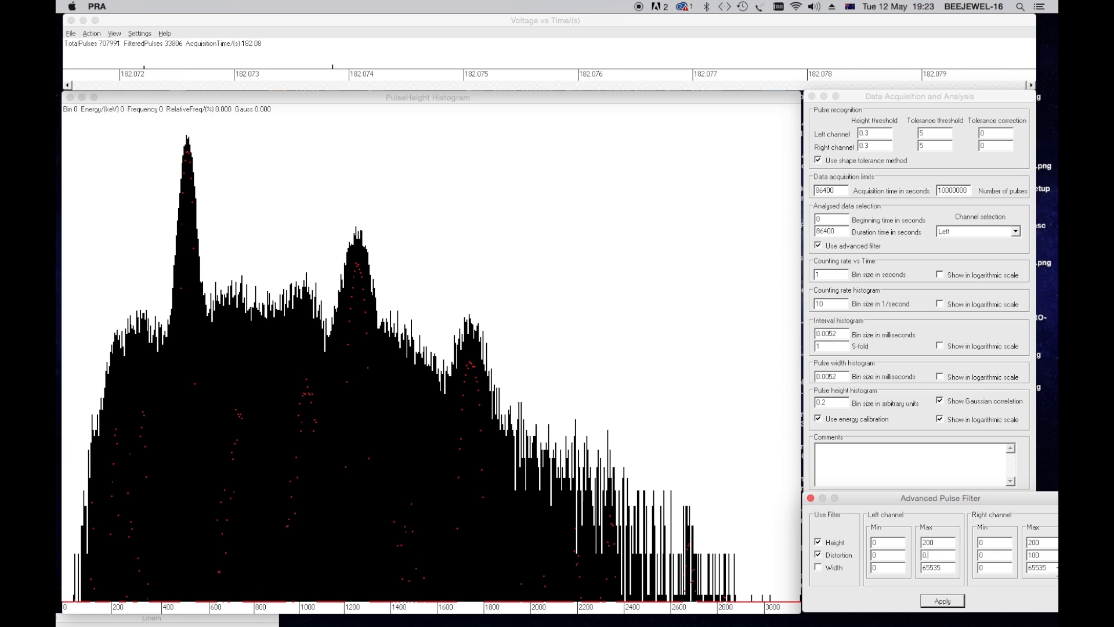
{"action": "type", "text": "9"}
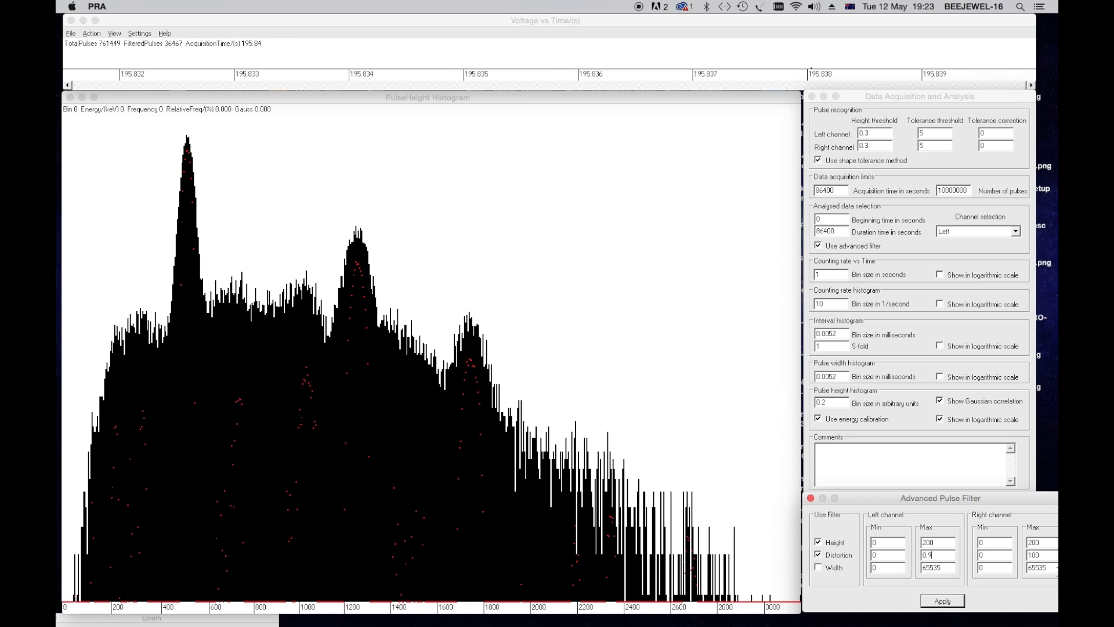
{"action": "key", "text": "BackSpace"}
{"action": "type", "text": "1"}
{"action": "key", "text": "BackSpace"}
{"action": "key", "text": "BackSpace"}
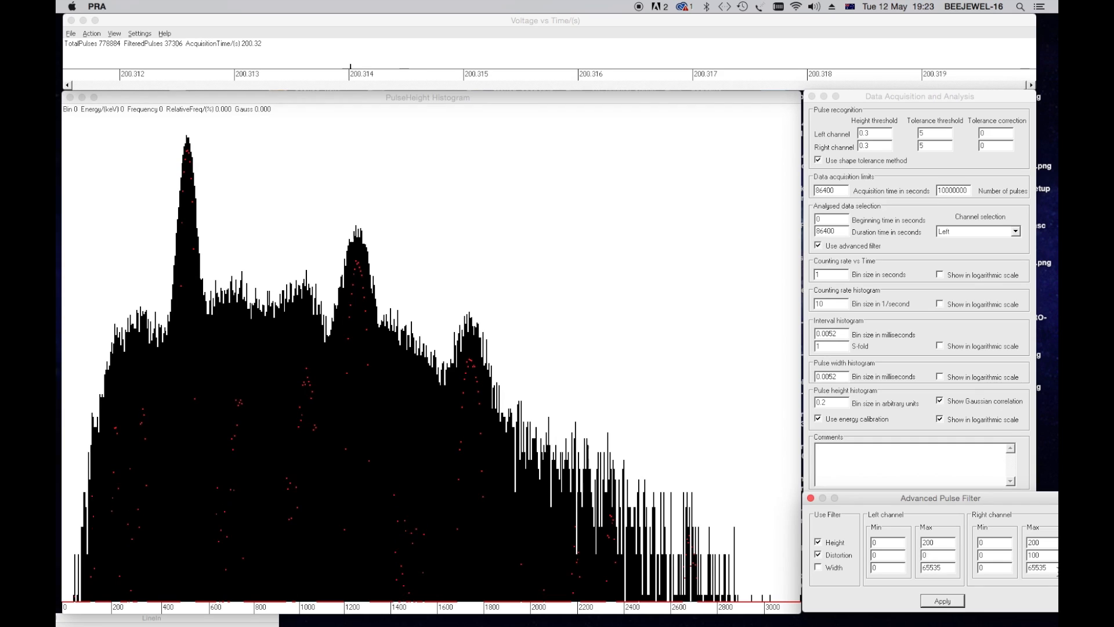
{"action": "type", "text": ".9"}
{"action": "left_click", "coordinate": [946, 602]}
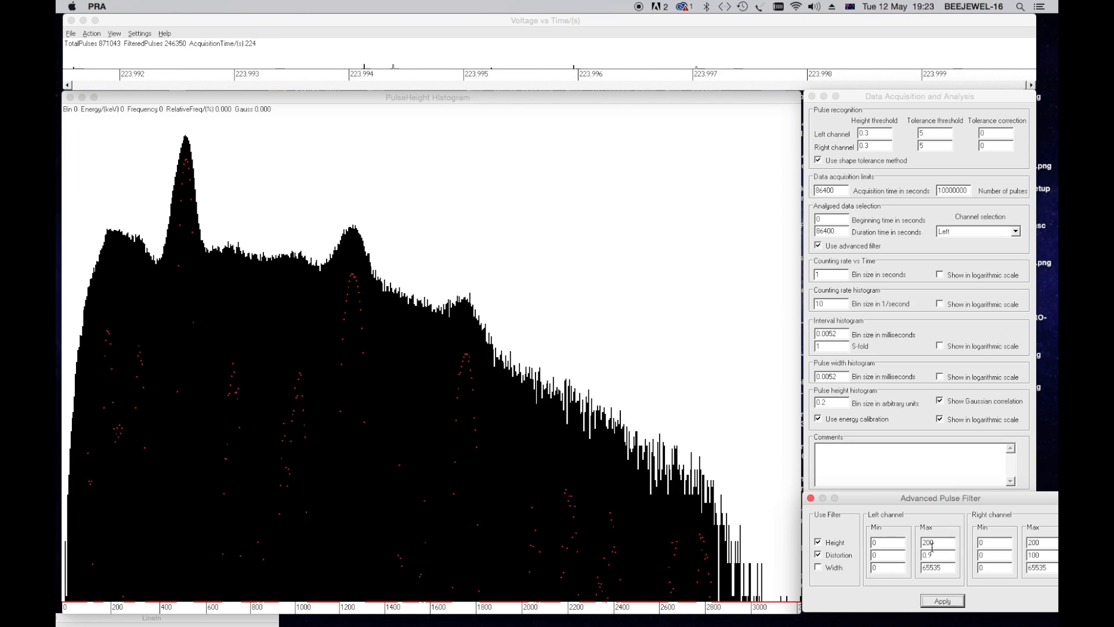
Step: Mark the tall peak near 500 keV as a region of interest, then inspect its edges and centre with the histogram marker
{"action": "double_click", "coordinate": [903, 543]}
{"action": "left_click", "coordinate": [188, 316]}
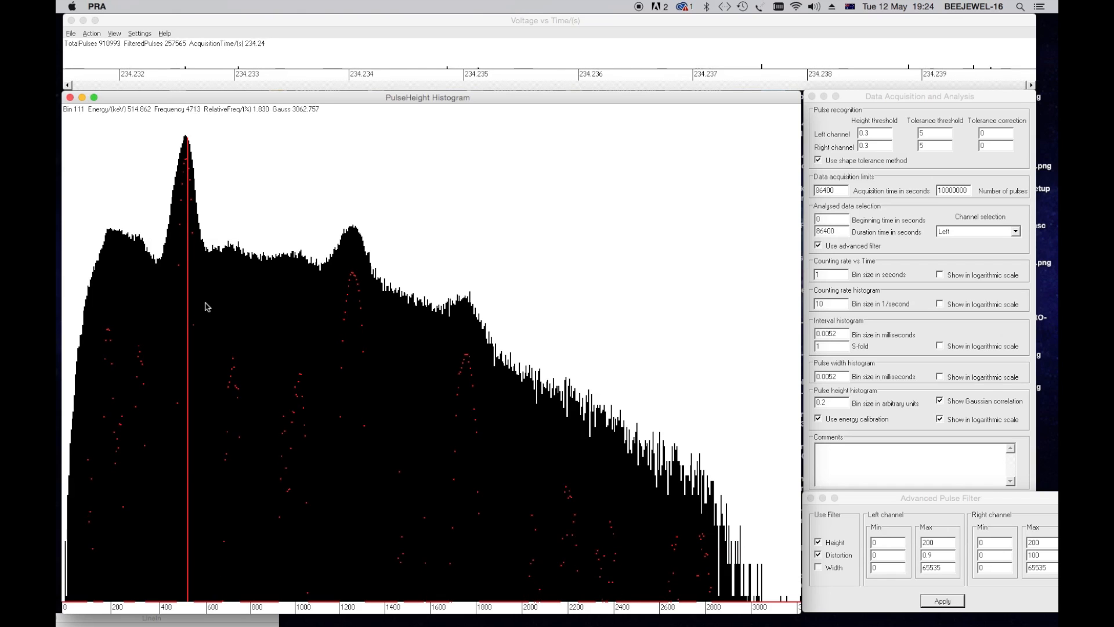
{"action": "right_click", "coordinate": [205, 302]}
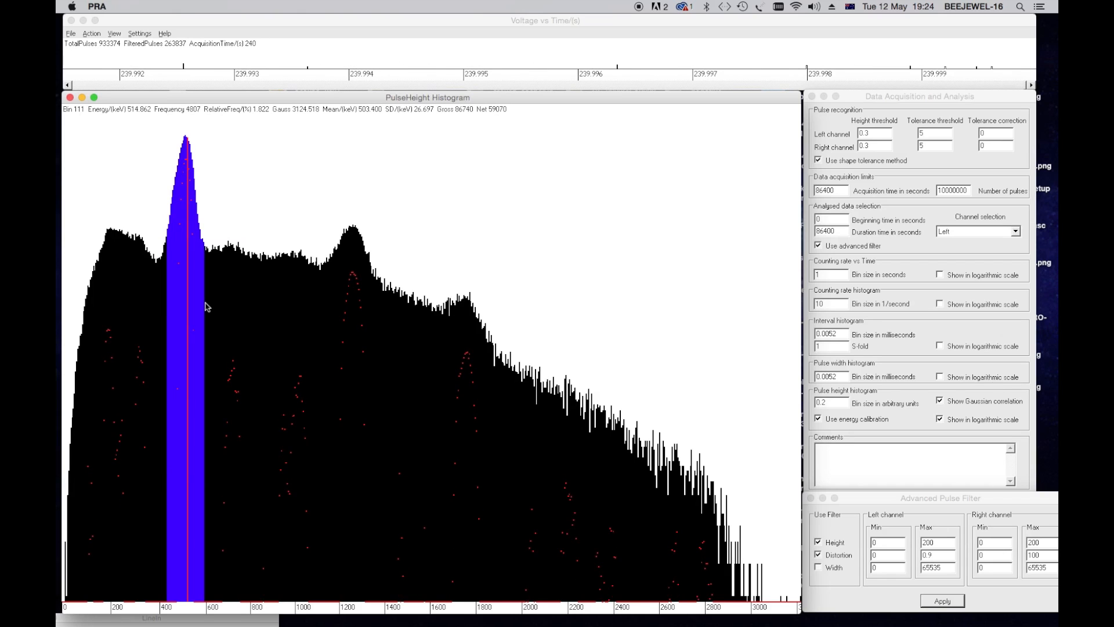
{"action": "left_click", "coordinate": [173, 314]}
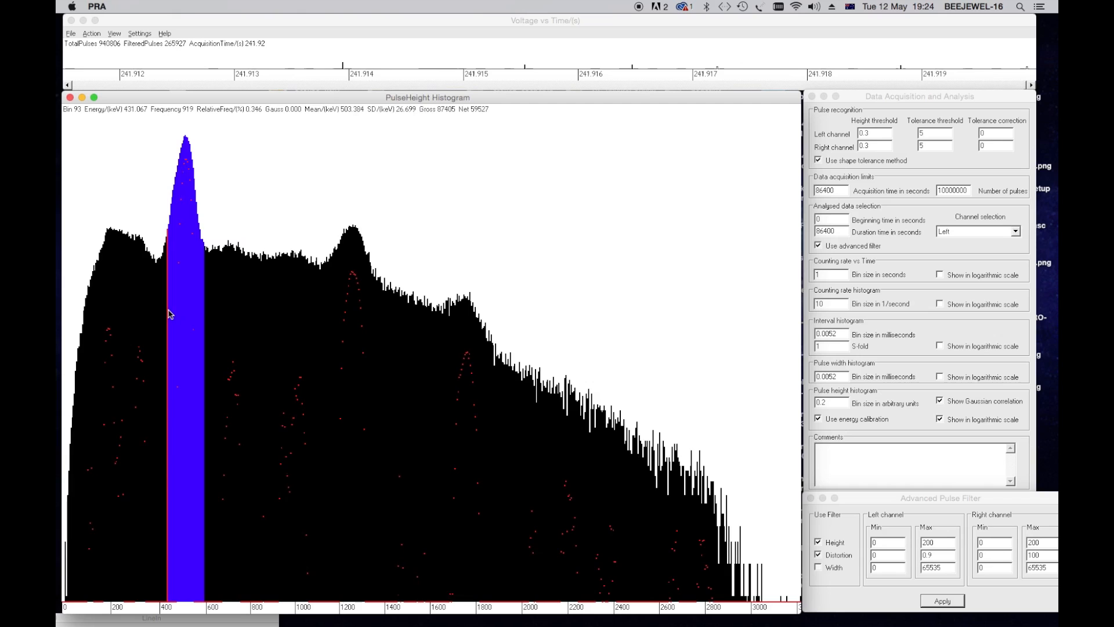
{"action": "left_click", "coordinate": [204, 322]}
{"action": "left_click", "coordinate": [172, 323]}
{"action": "left_click", "coordinate": [185, 322]}
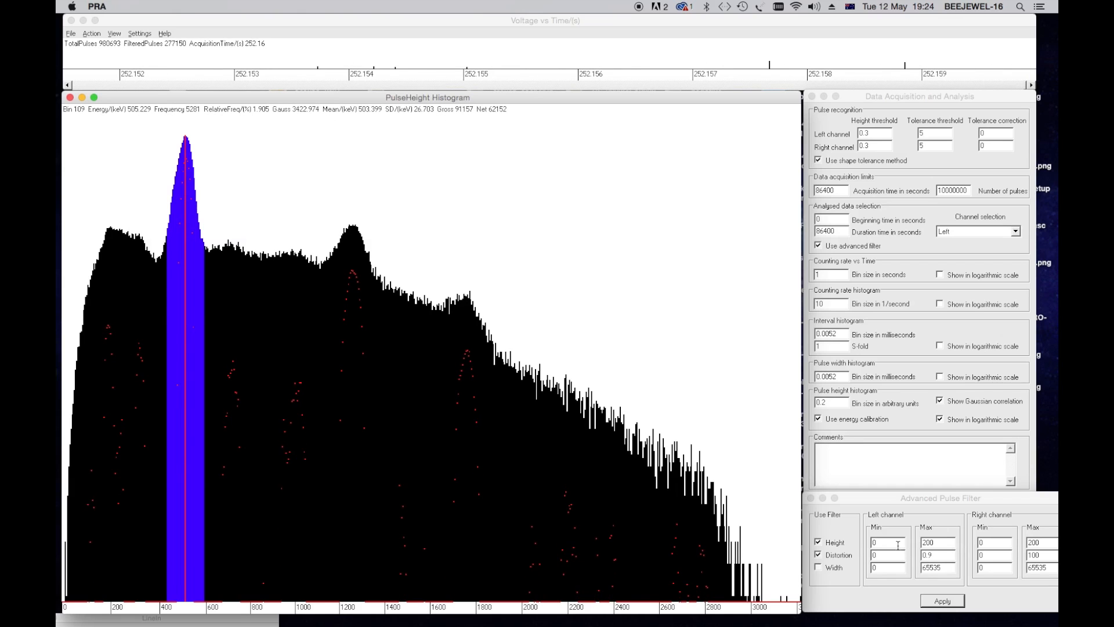
Step: Turn off energy calibration for the pulse height histogram and apply the change so it uses arbitrary units
{"action": "left_click", "coordinate": [877, 434]}
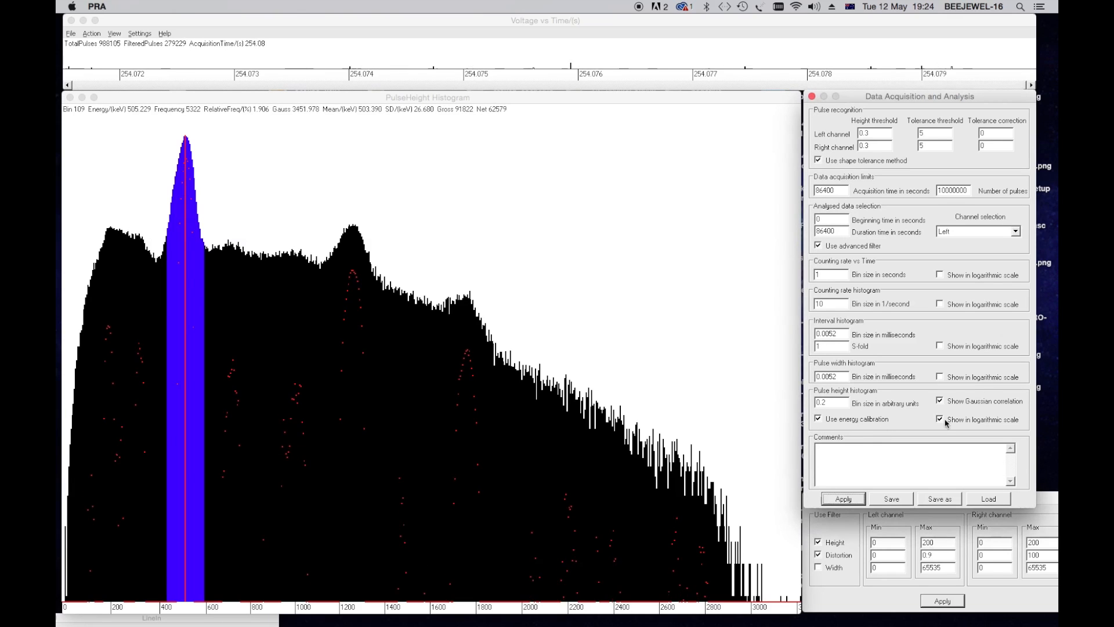
{"action": "left_click", "coordinate": [819, 419]}
{"action": "left_click", "coordinate": [844, 499]}
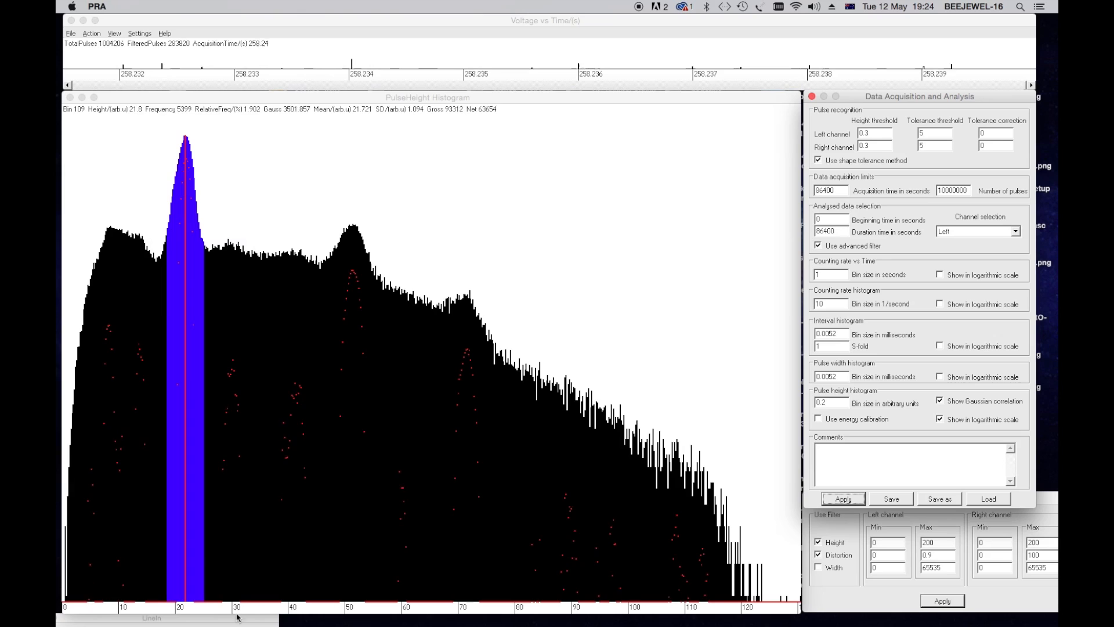
Step: Limit the left channel's pulse height in the advanced pulse filter to 15–25, checking the tall peak's edges with the marker, and apply it
{"action": "left_click", "coordinate": [844, 532]}
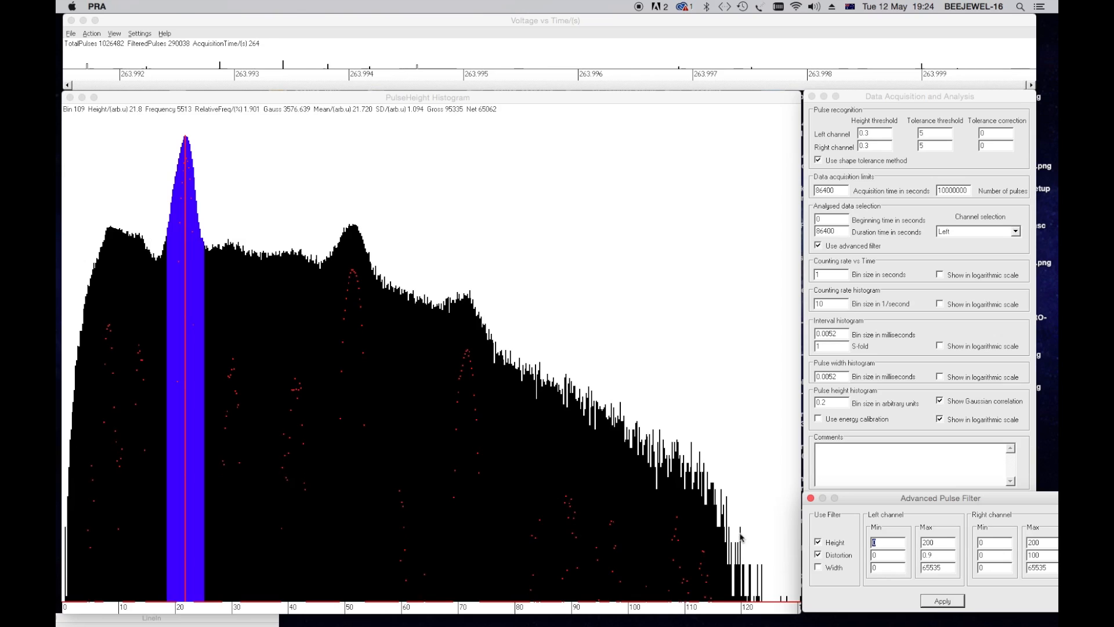
{"action": "left_click", "coordinate": [167, 600]}
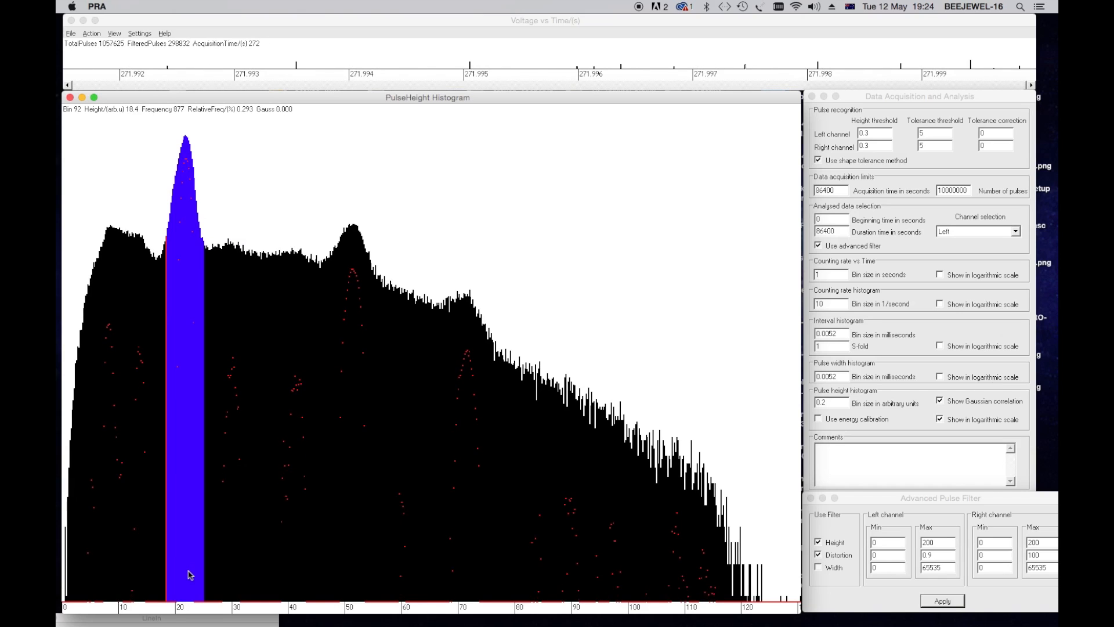
{"action": "left_click", "coordinate": [885, 543]}
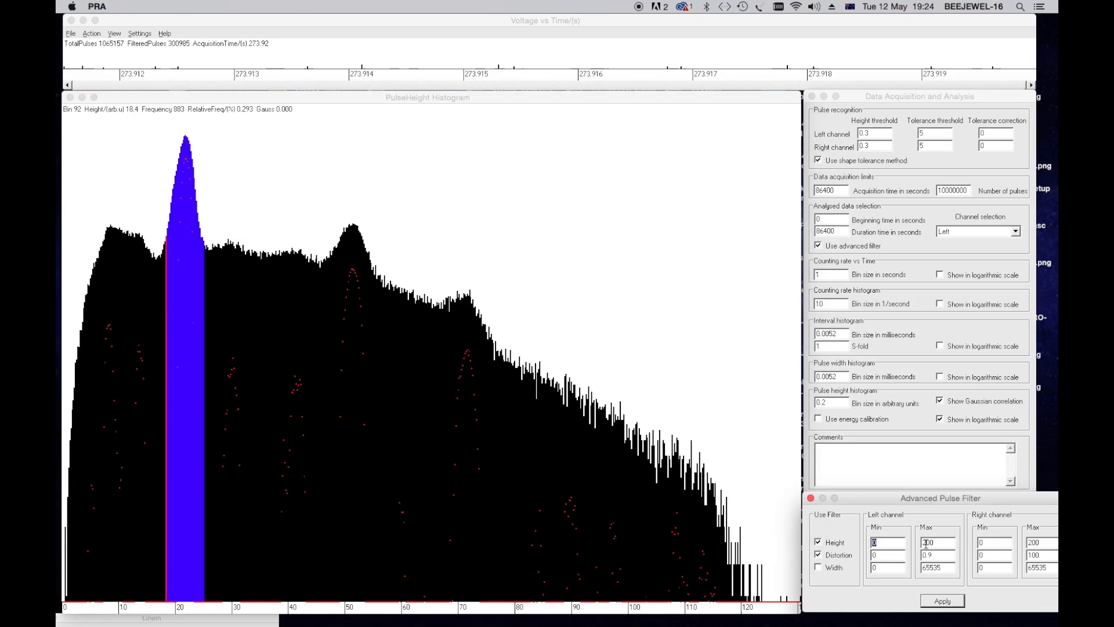
{"action": "type", "text": "15"}
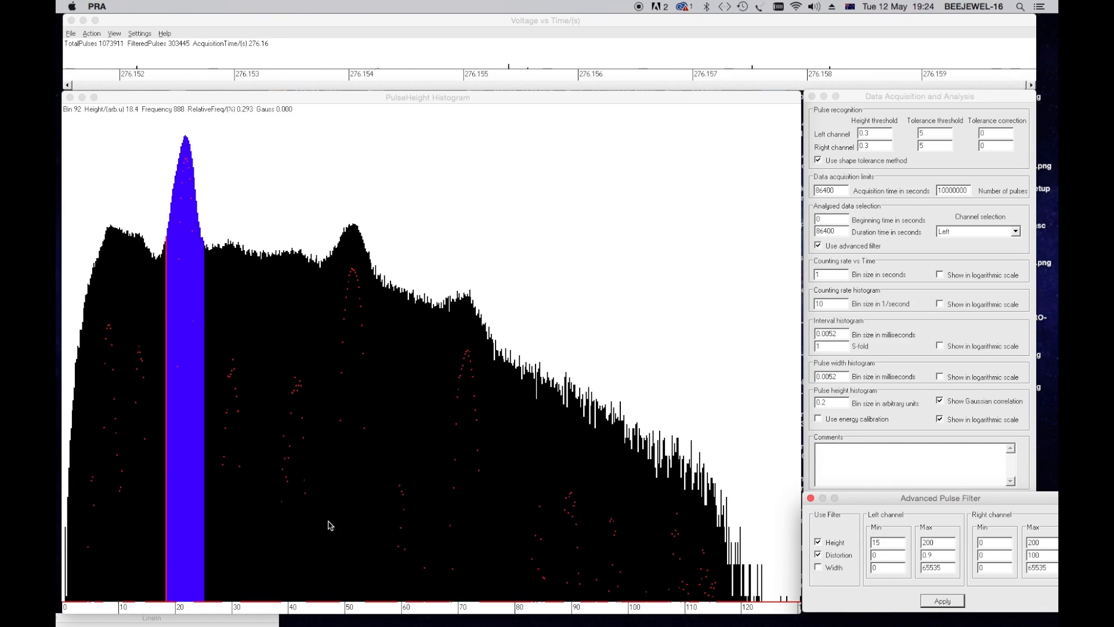
{"action": "left_click", "coordinate": [207, 596]}
{"action": "left_click", "coordinate": [207, 596]}
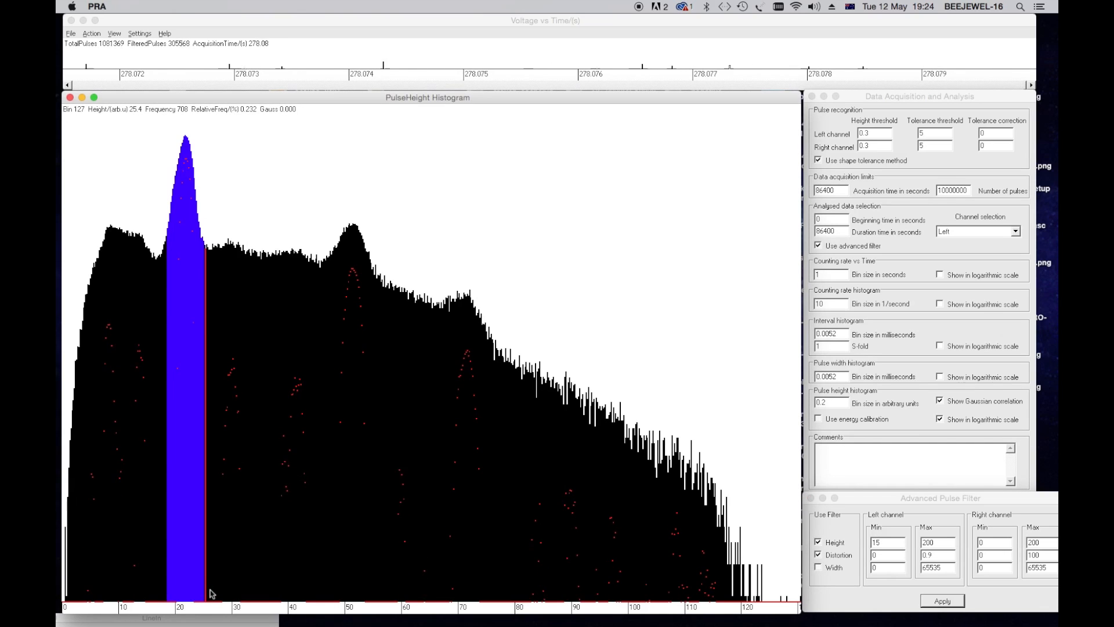
{"action": "left_click", "coordinate": [937, 548]}
{"action": "type", "text": "25"}
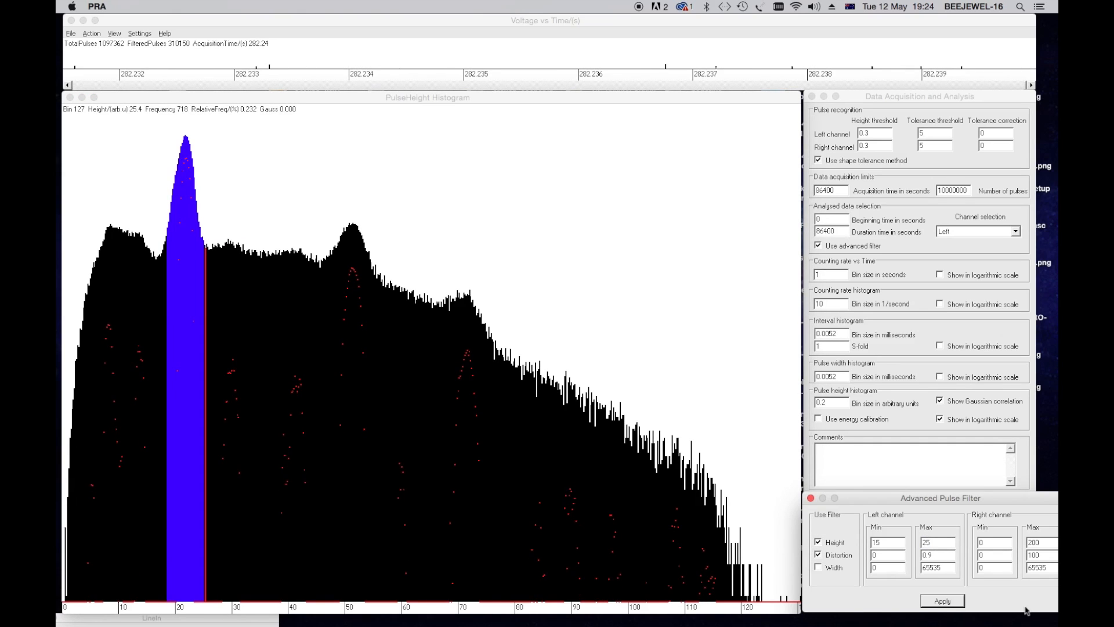
{"action": "left_click", "coordinate": [949, 602]}
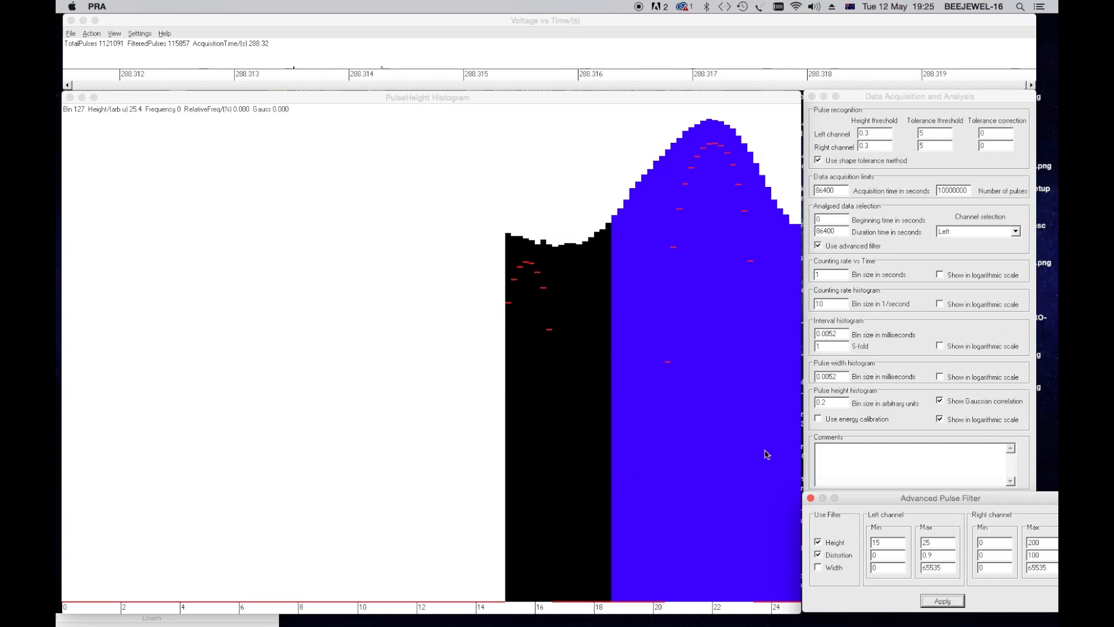
Step: Turn off the pulse height histogram's logarithmic scale and set the left channel's height filter to minimum 0 and maximum 100, applying both changes
{"action": "left_click", "coordinate": [962, 425]}
{"action": "left_click", "coordinate": [843, 498]}
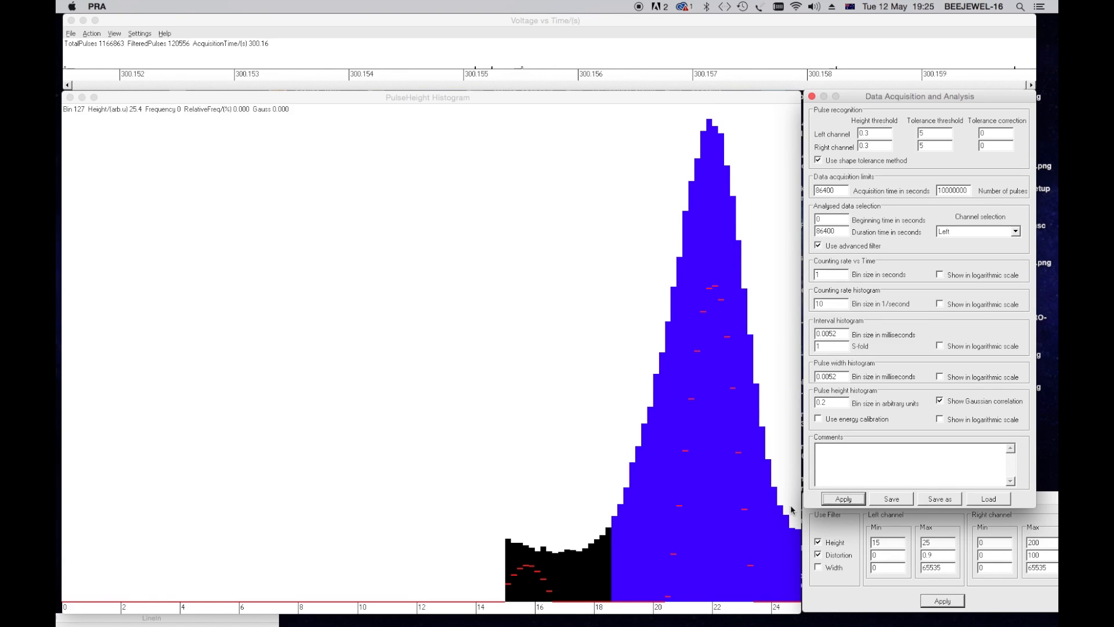
{"action": "double_click", "coordinate": [882, 541]}
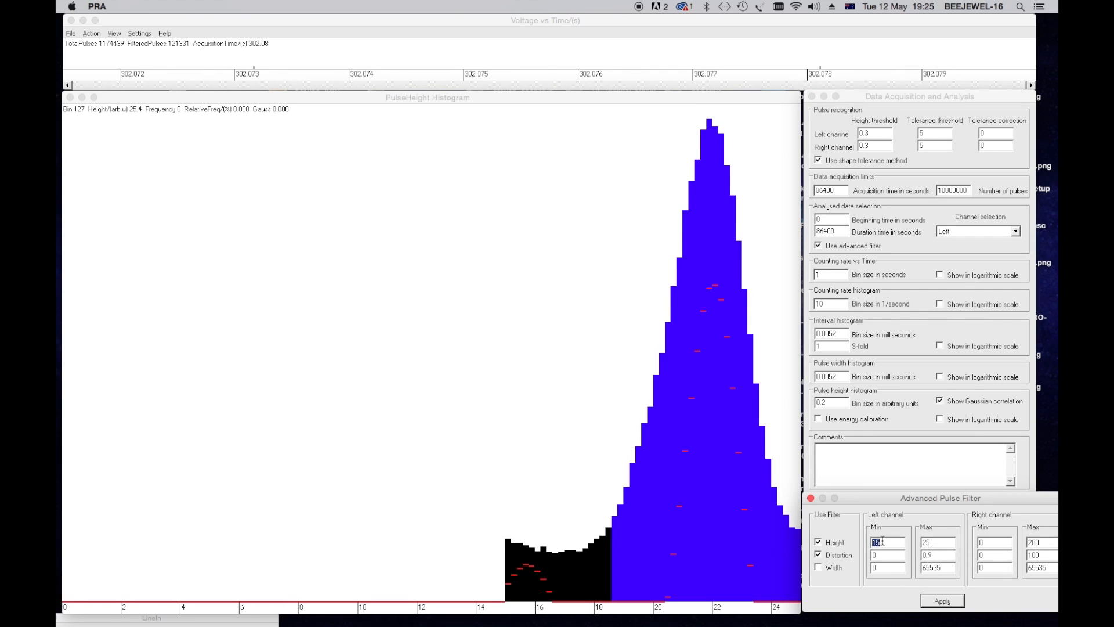
{"action": "double_click", "coordinate": [935, 543]}
{"action": "type", "text": "100"}
{"action": "left_click", "coordinate": [944, 601]}
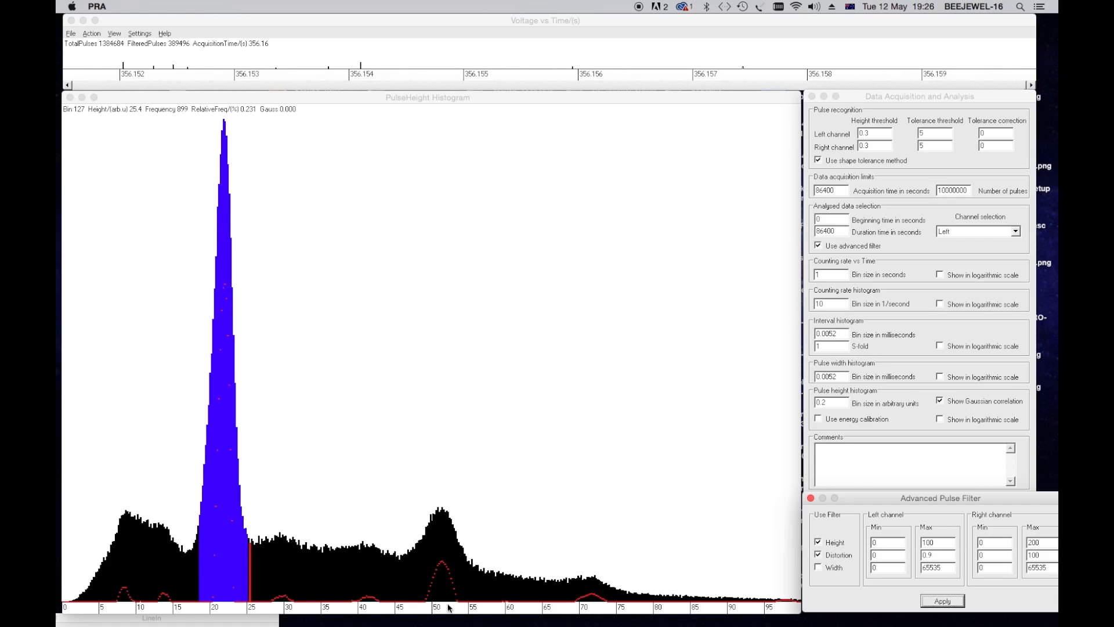
Step: Clear the existing region of interest and mark the tallest peak, near 21.8 arbitrary units, as a region of interest again
{"action": "left_click", "coordinate": [231, 550]}
{"action": "left_click", "coordinate": [231, 550]}
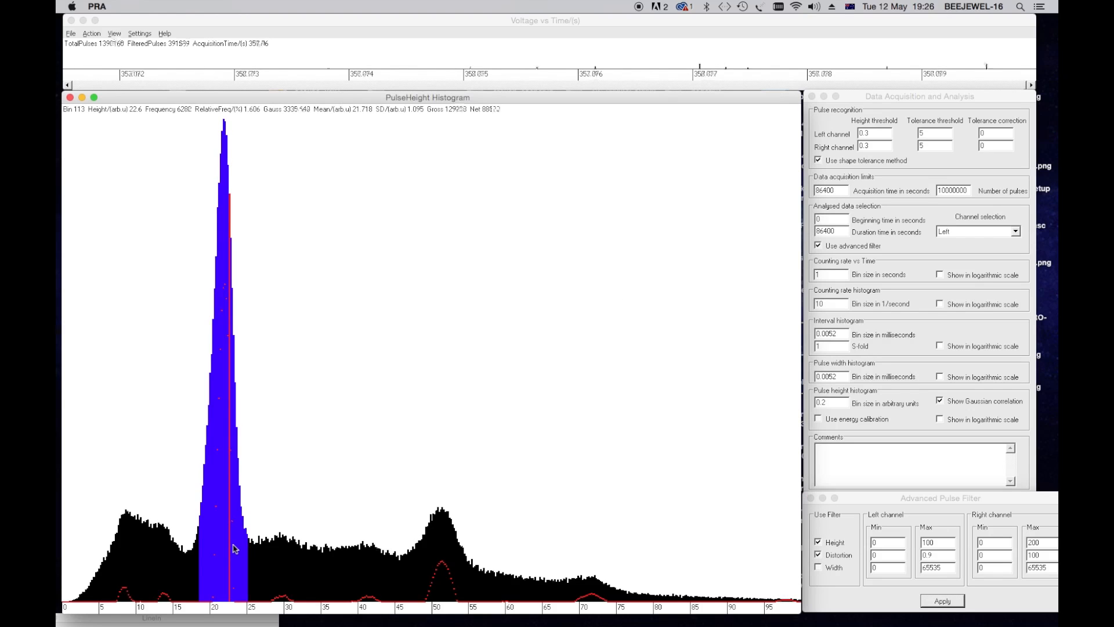
{"action": "left_click", "coordinate": [475, 414]}
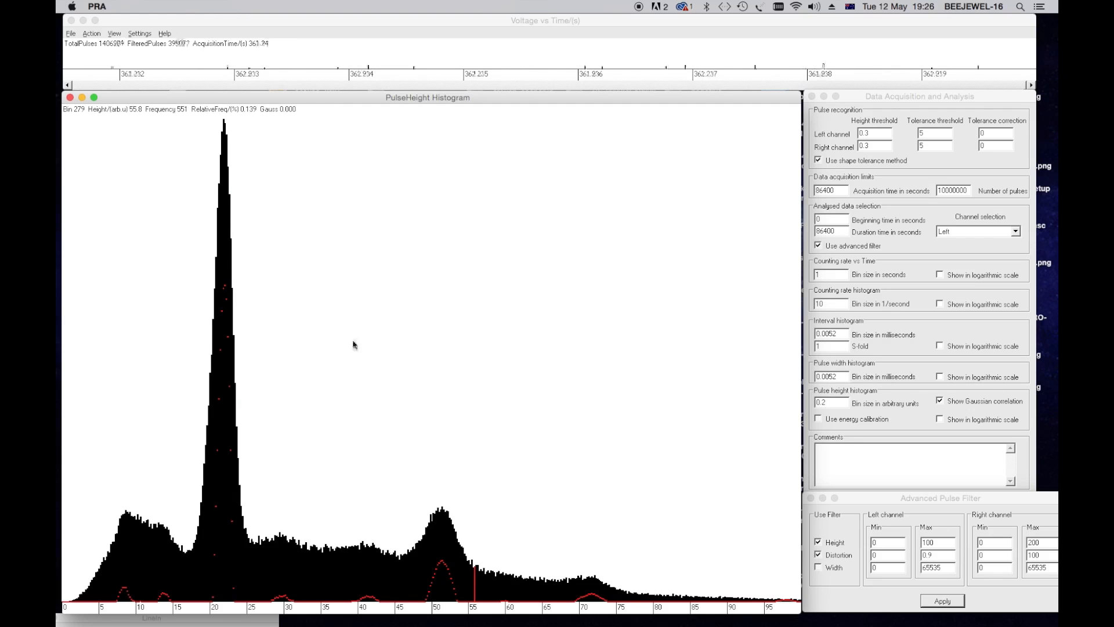
{"action": "left_click", "coordinate": [224, 421]}
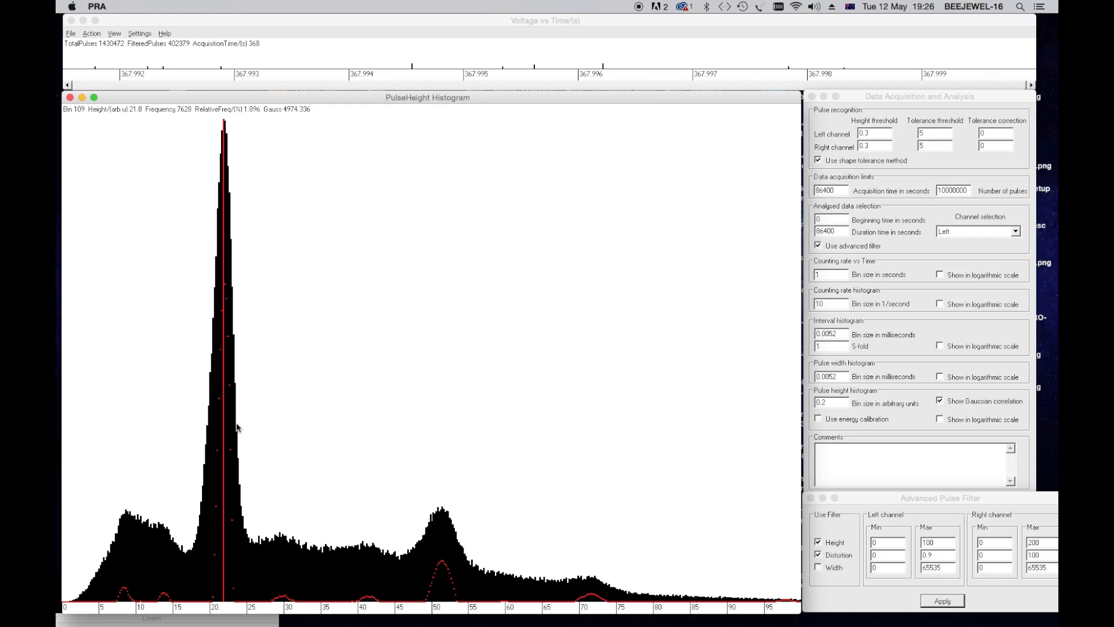
{"action": "key", "text": "ctrl+r"}
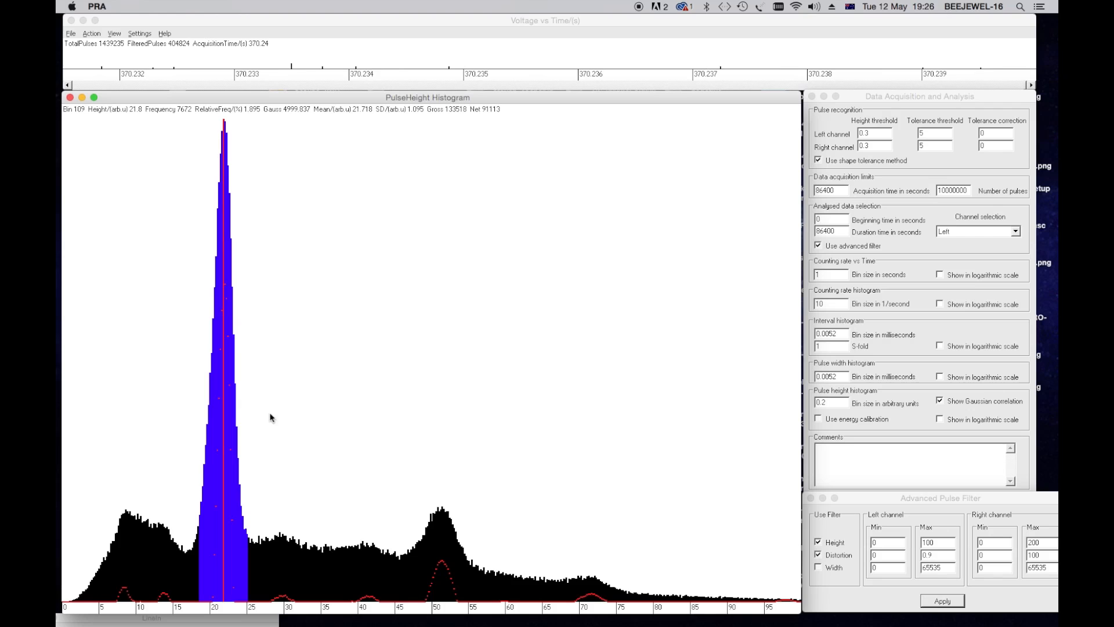
Step: Mark the peaks near 51 and 71 arbitrary units as regions of interest, then place the marker between them
{"action": "left_click", "coordinate": [441, 582]}
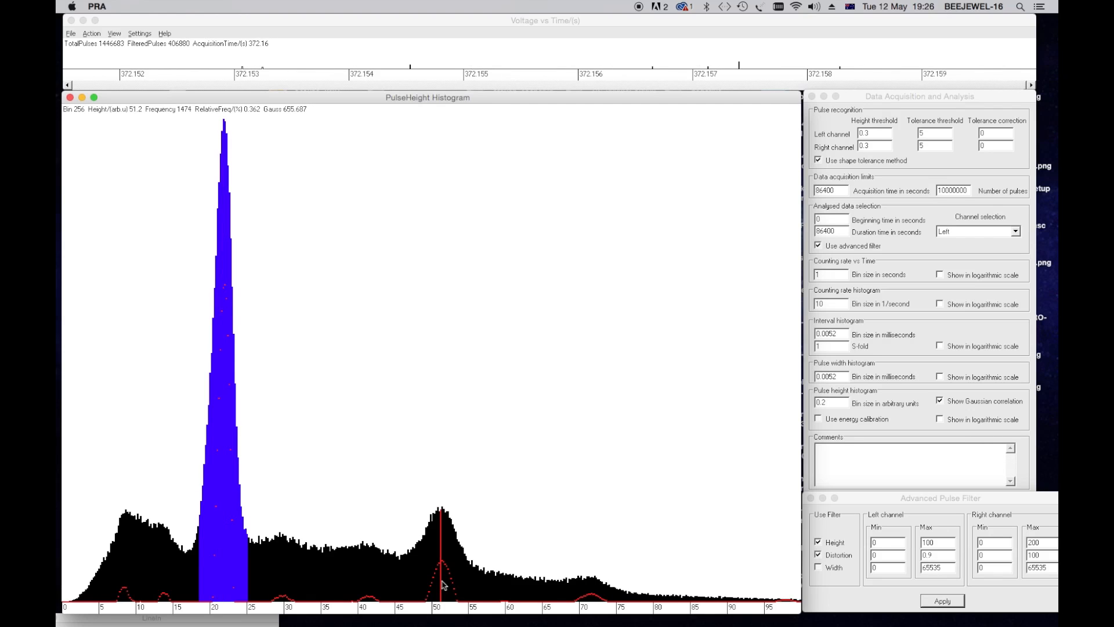
{"action": "key", "text": "ctrl+r"}
{"action": "left_click", "coordinate": [598, 601]}
{"action": "key", "text": "ctrl+r"}
{"action": "left_click", "coordinate": [526, 416]}
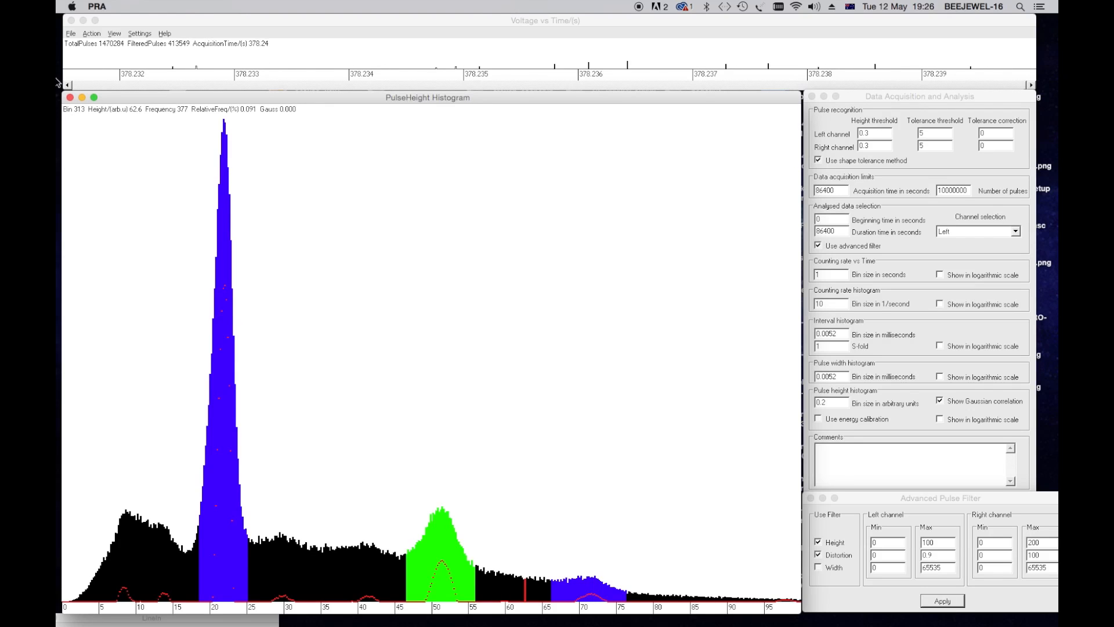
Step: Open the energy calibration settings, review the calibration modes with Interpolate kept, and compare the left channel's mean values with the tallest peak's mean
{"action": "left_click", "coordinate": [140, 34]}
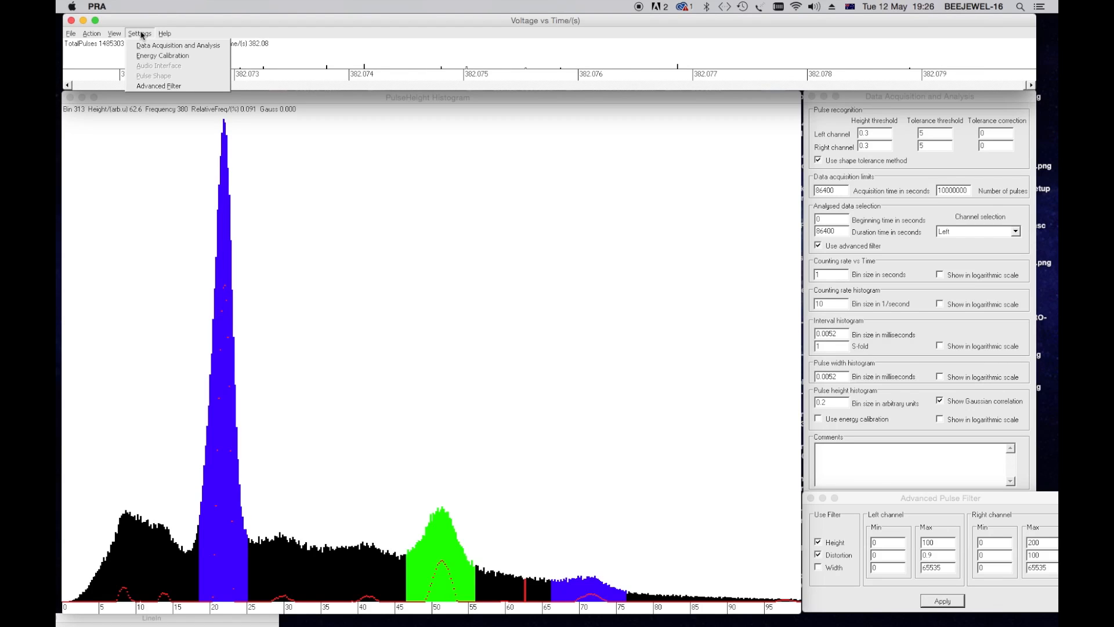
{"action": "left_click", "coordinate": [171, 59]}
{"action": "left_click_drag", "start_coordinate": [659, 222], "coordinate": [914, 174]}
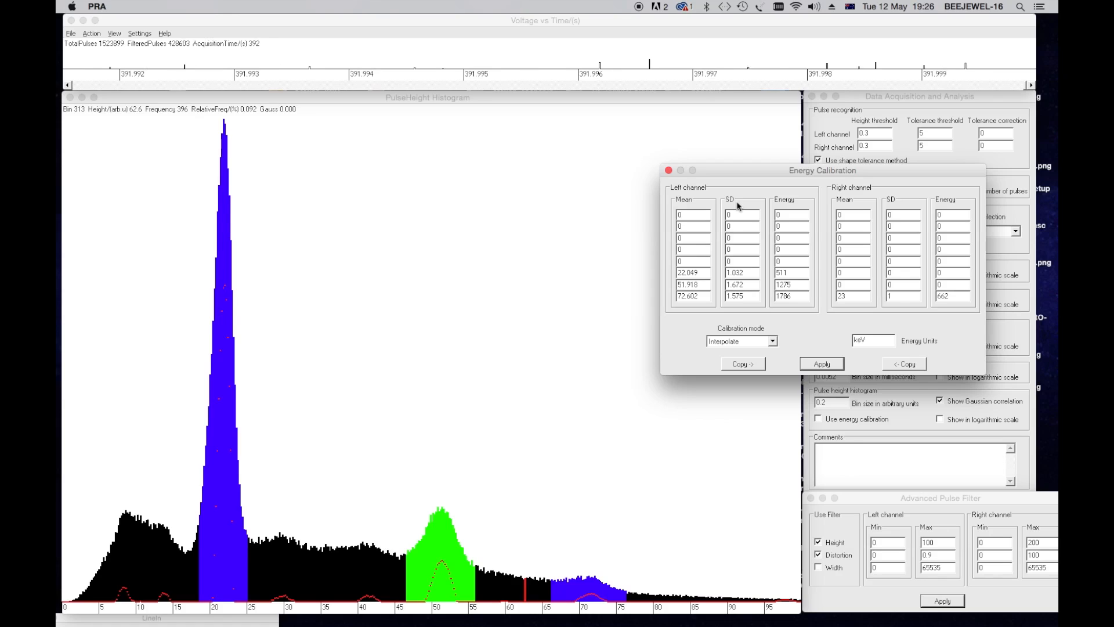
{"action": "left_click", "coordinate": [772, 343]}
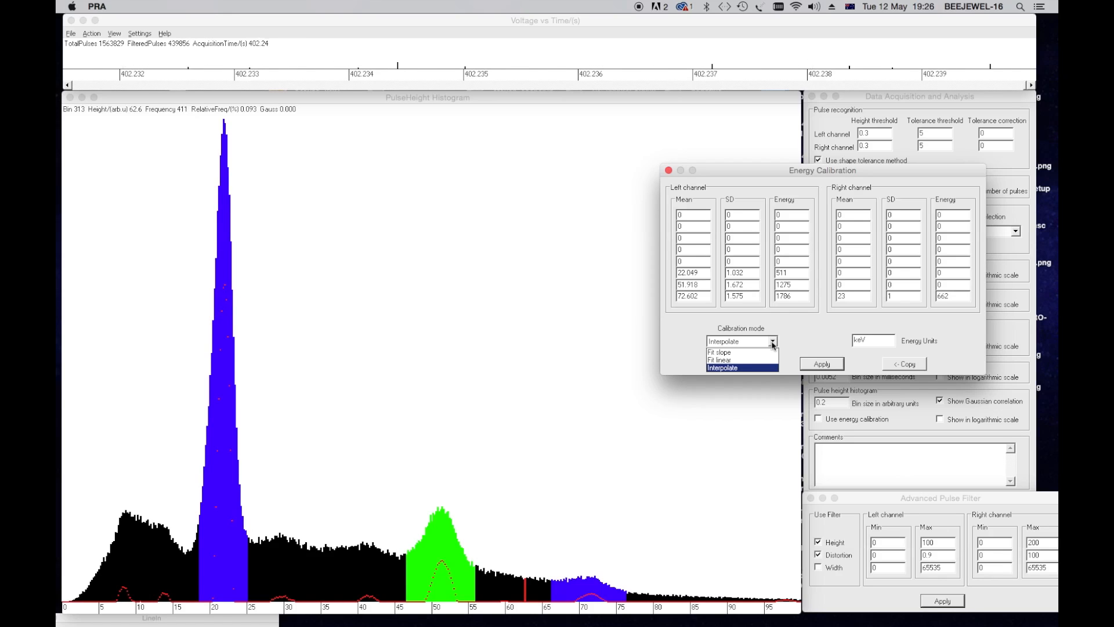
{"action": "left_click", "coordinate": [792, 344]}
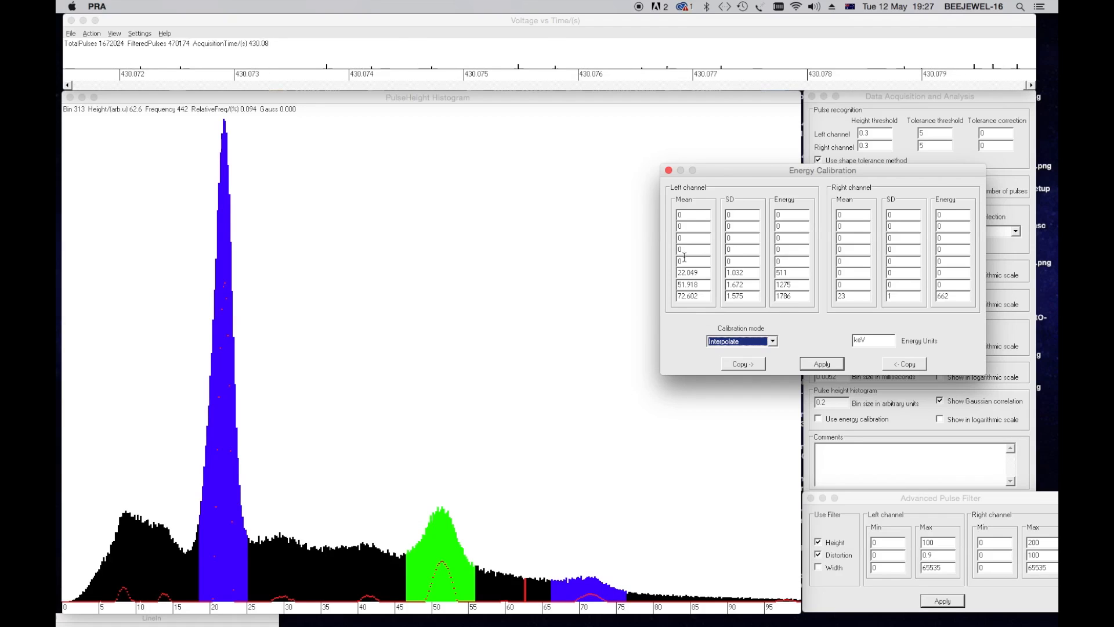
{"action": "left_click_drag", "start_coordinate": [774, 173], "coordinate": [780, 134]}
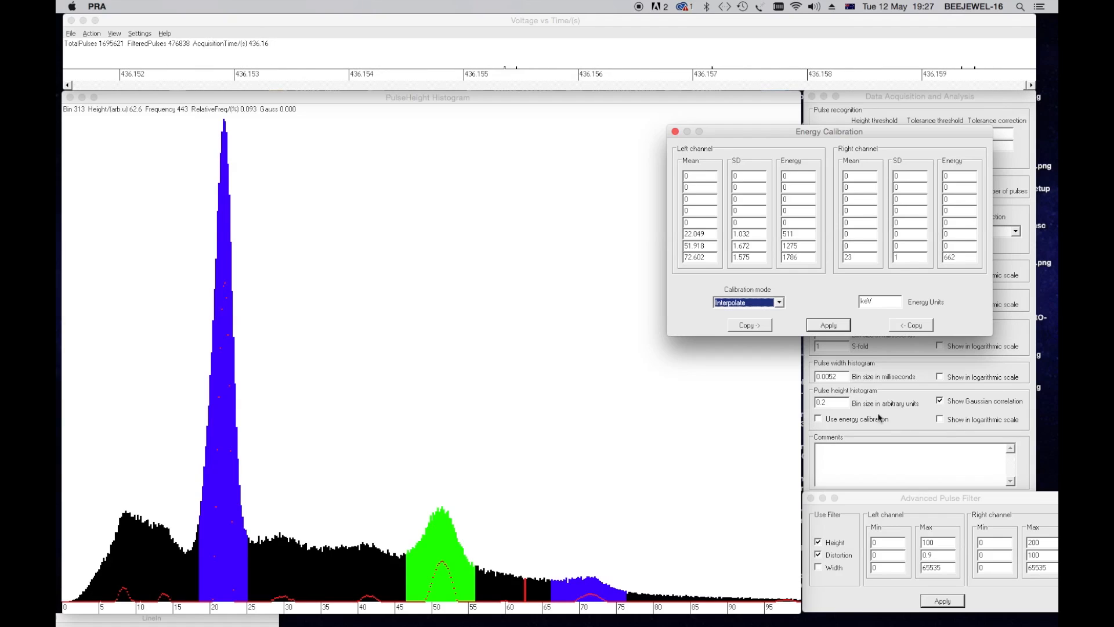
{"action": "left_click", "coordinate": [224, 571]}
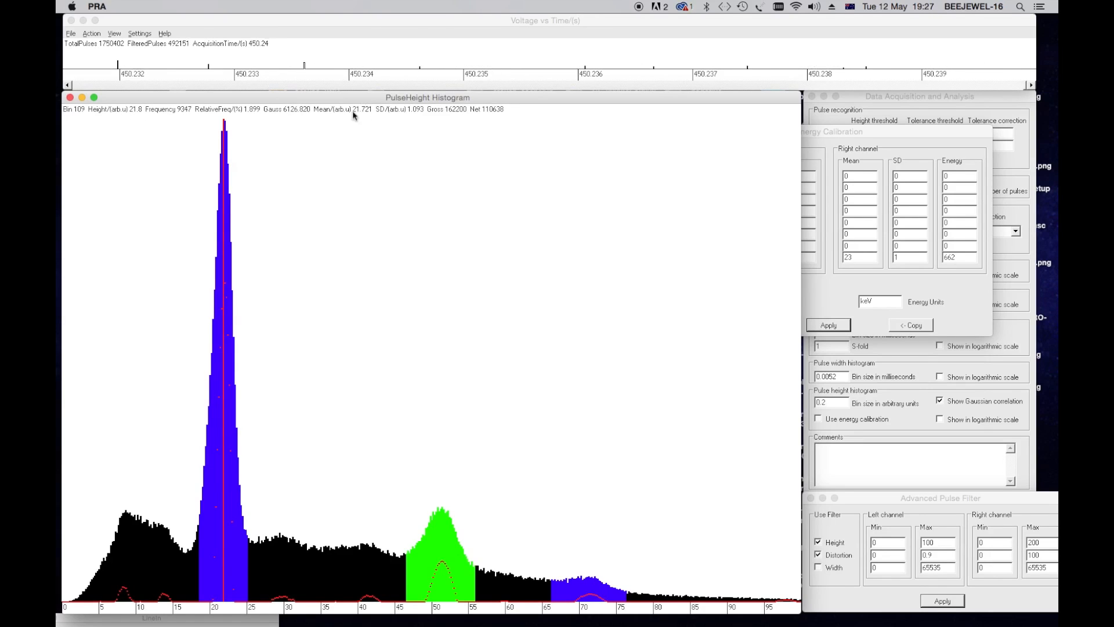
{"action": "left_click", "coordinate": [846, 276]}
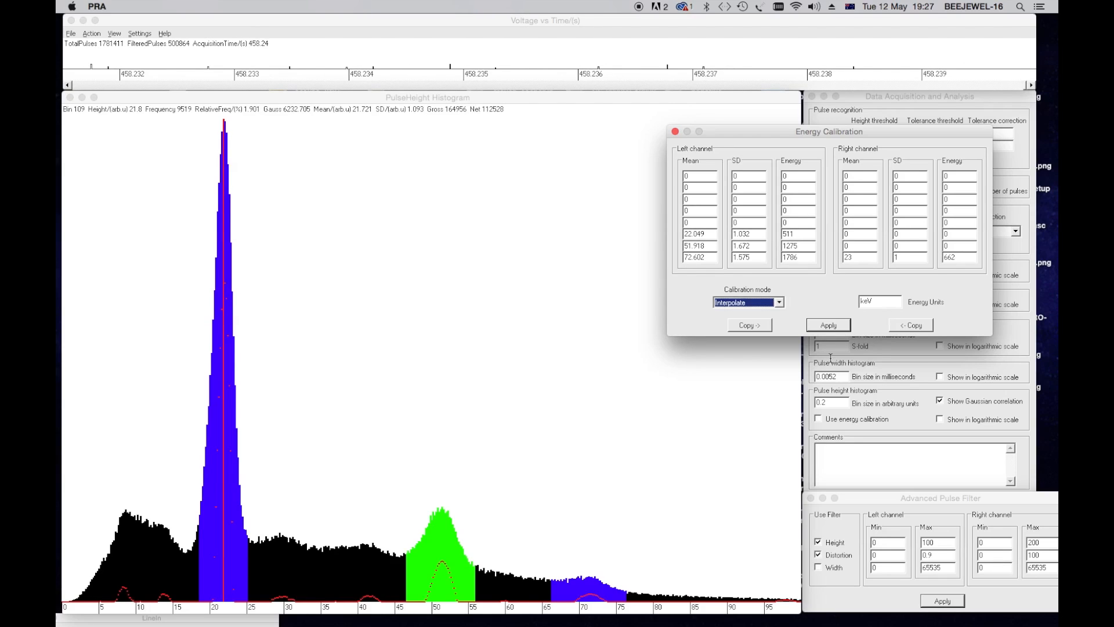
Step: Apply and close the energy calibration settings, then turn on energy calibration for the pulse height histogram and apply it
{"action": "left_click", "coordinate": [842, 326]}
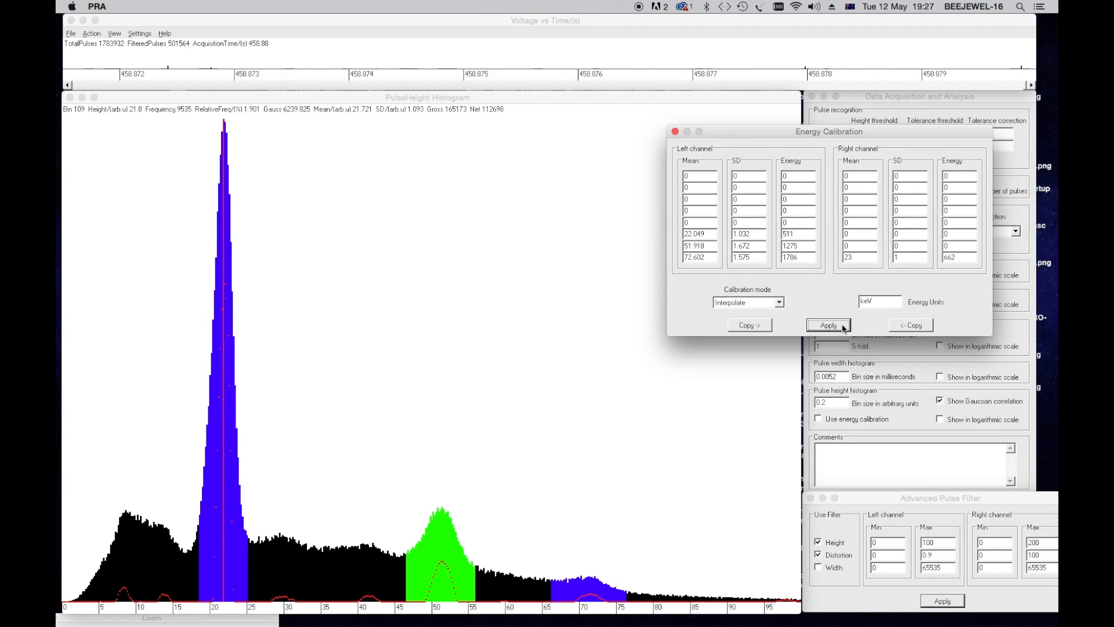
{"action": "left_click", "coordinate": [675, 132]}
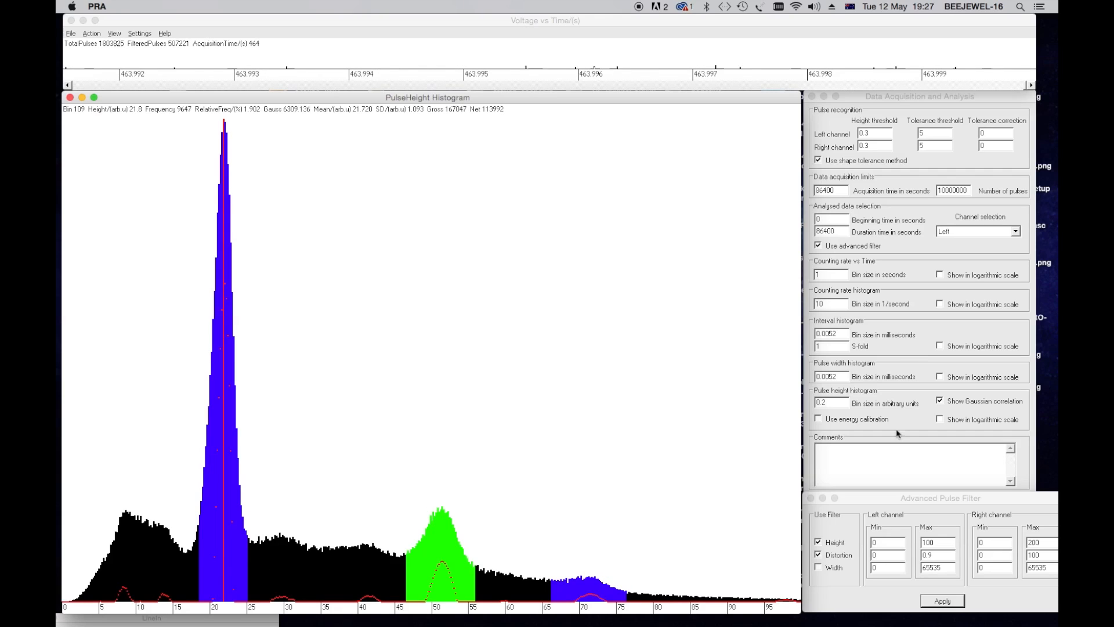
{"action": "left_click", "coordinate": [819, 418]}
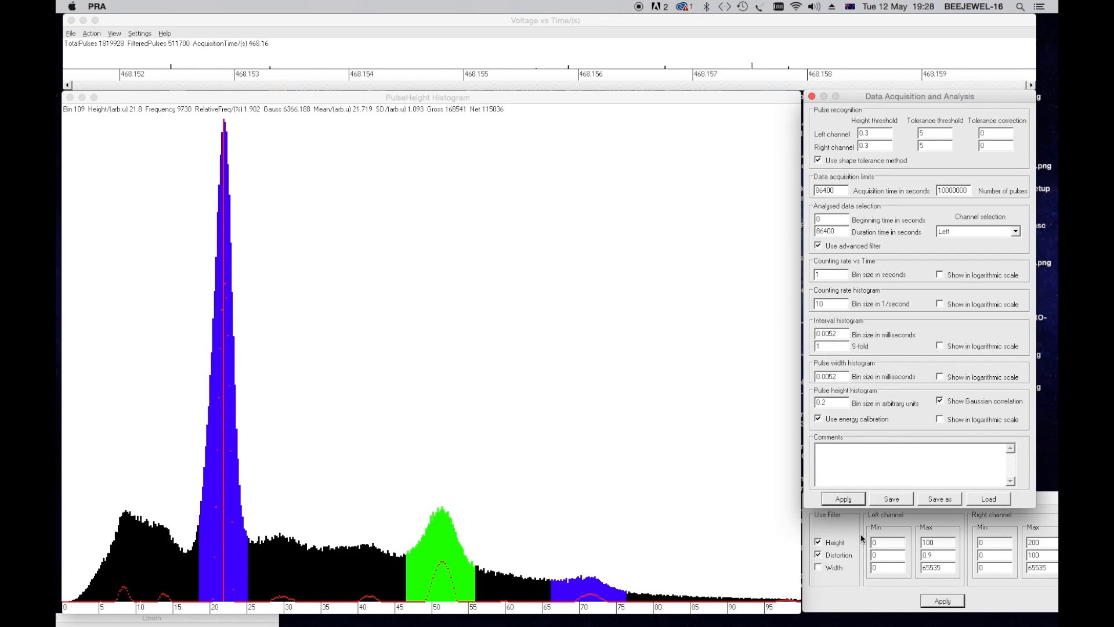
{"action": "left_click", "coordinate": [852, 502]}
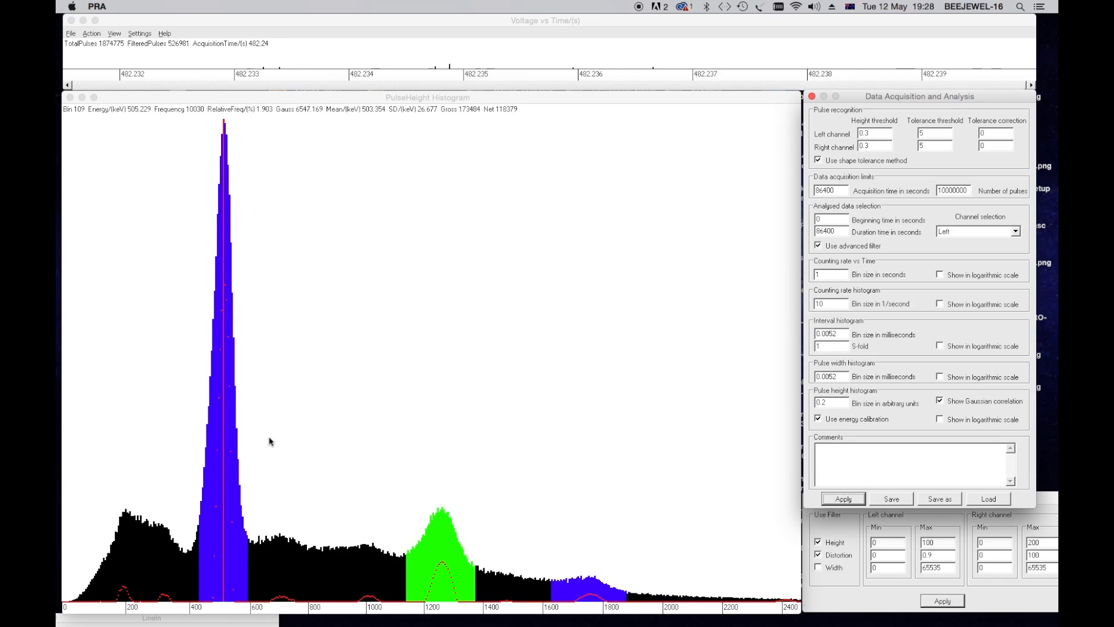
Step: Inspect the energy at the tallest peak's centre by stepping the histogram marker bin by bin
{"action": "left_click", "coordinate": [226, 511]}
{"action": "left_click", "coordinate": [227, 511]}
{"action": "key", "text": "Right"}
{"action": "key", "text": "Right"}
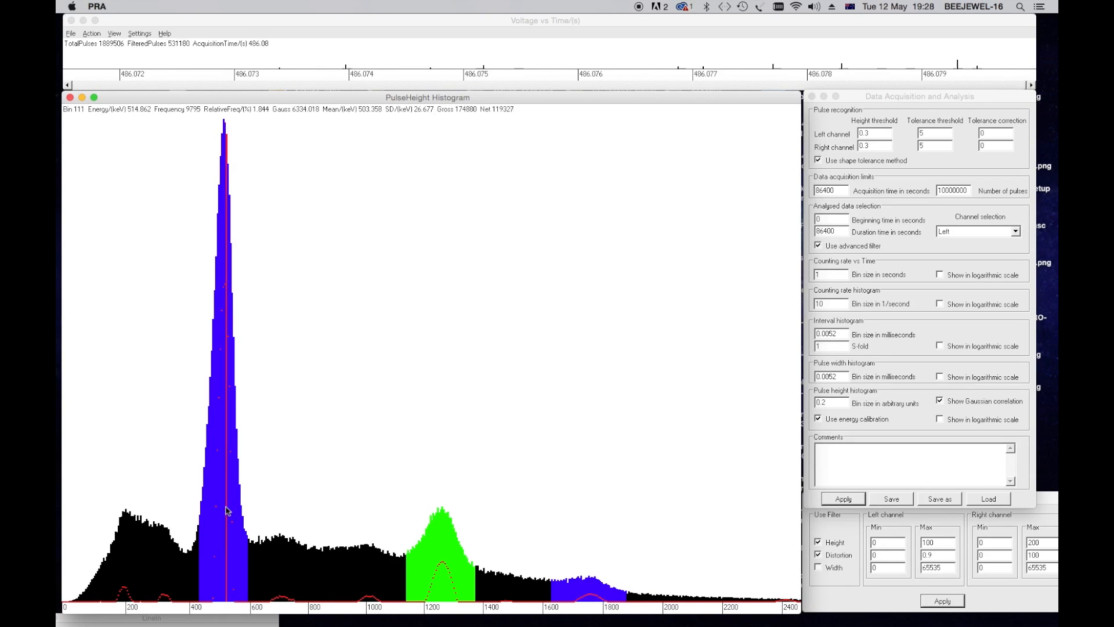
{"action": "key", "text": "Left"}
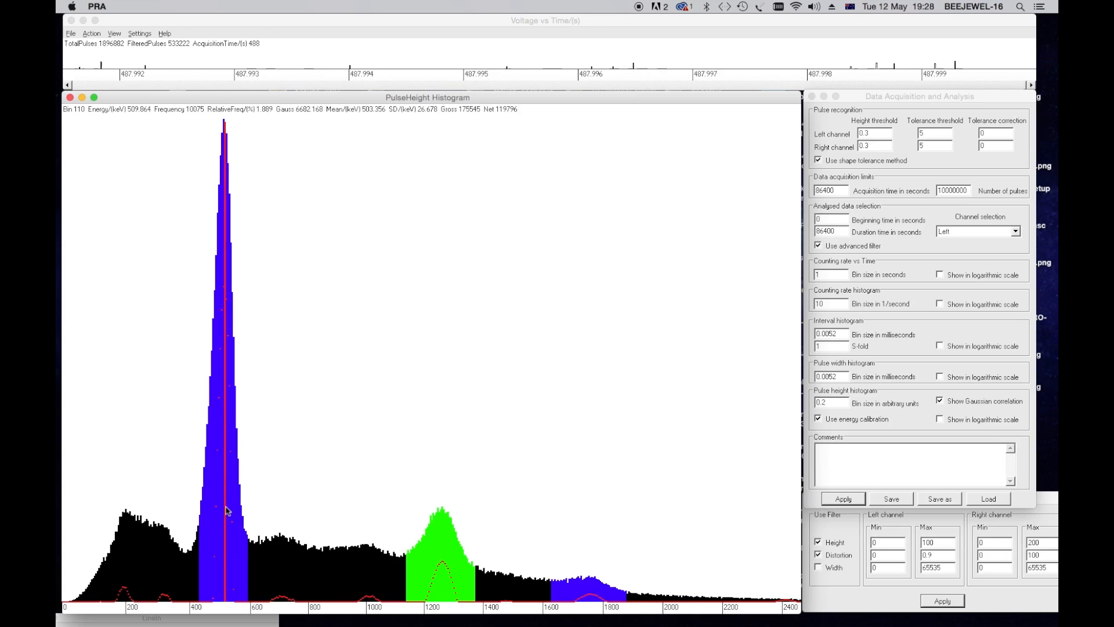